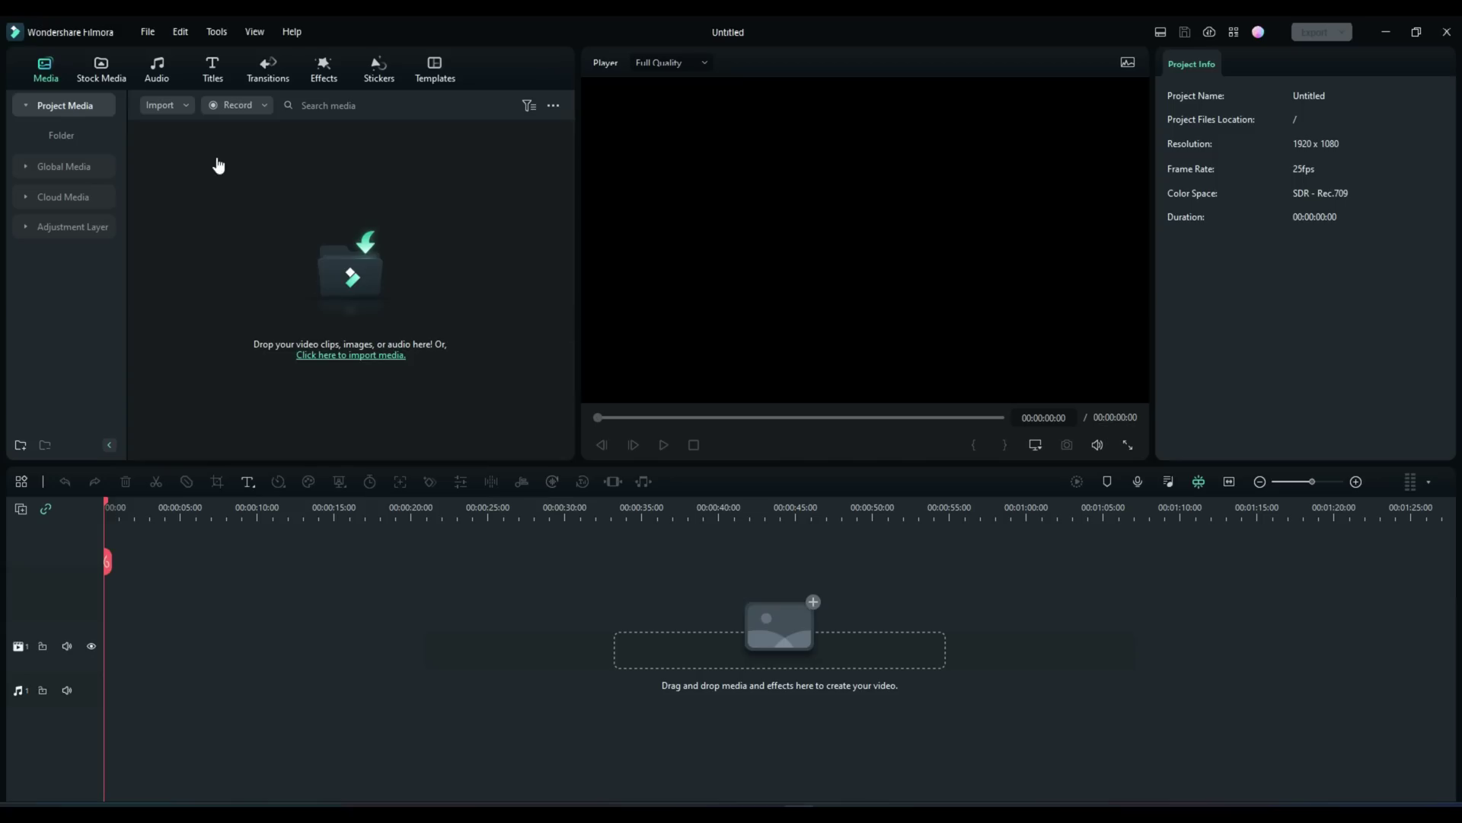
# Step: Place the Filmora 12 Opener from Global Media > Filmora Effects on the video track
pyautogui.click(68, 167)
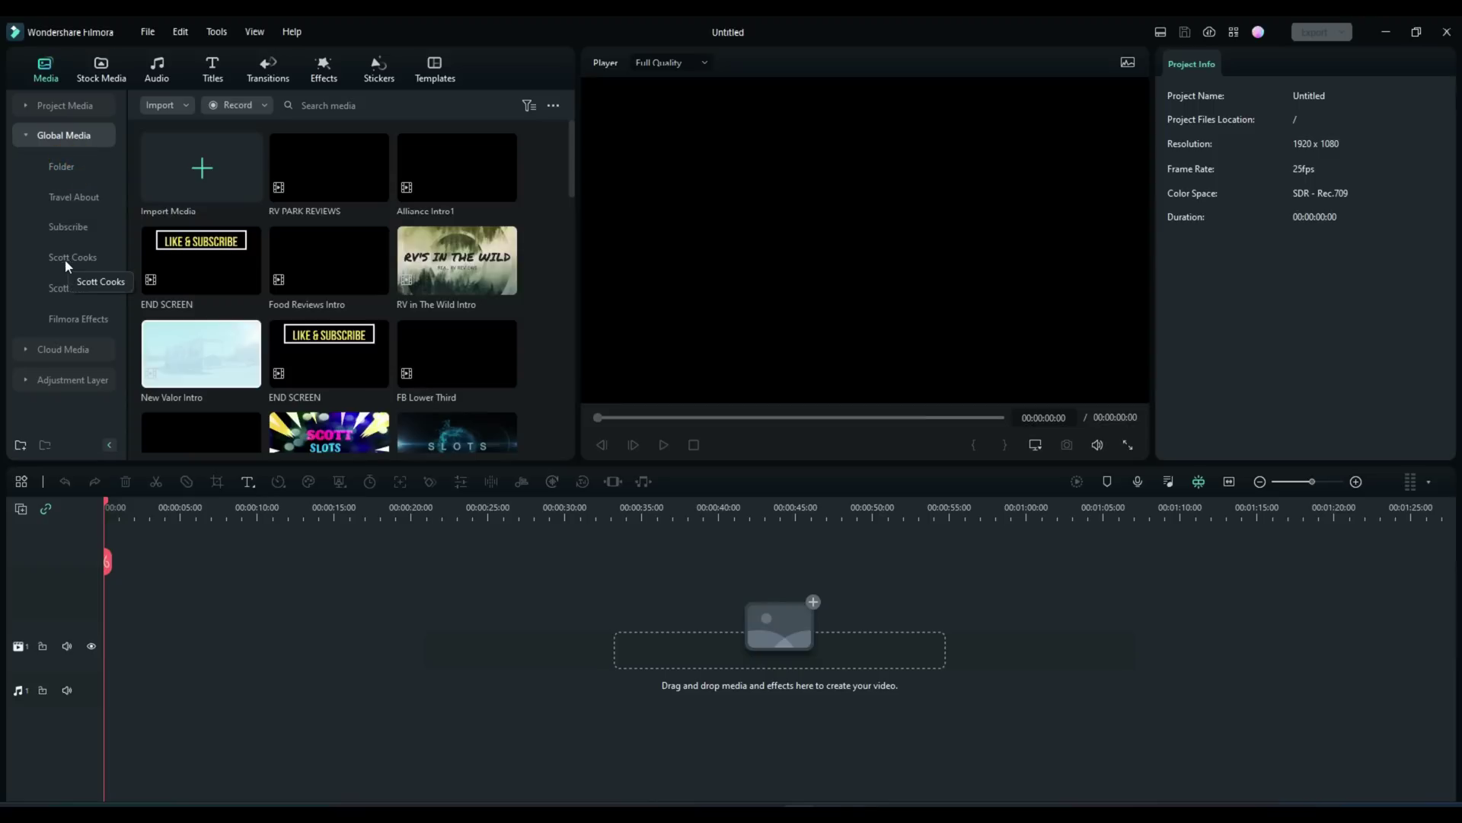
pyautogui.click(81, 317)
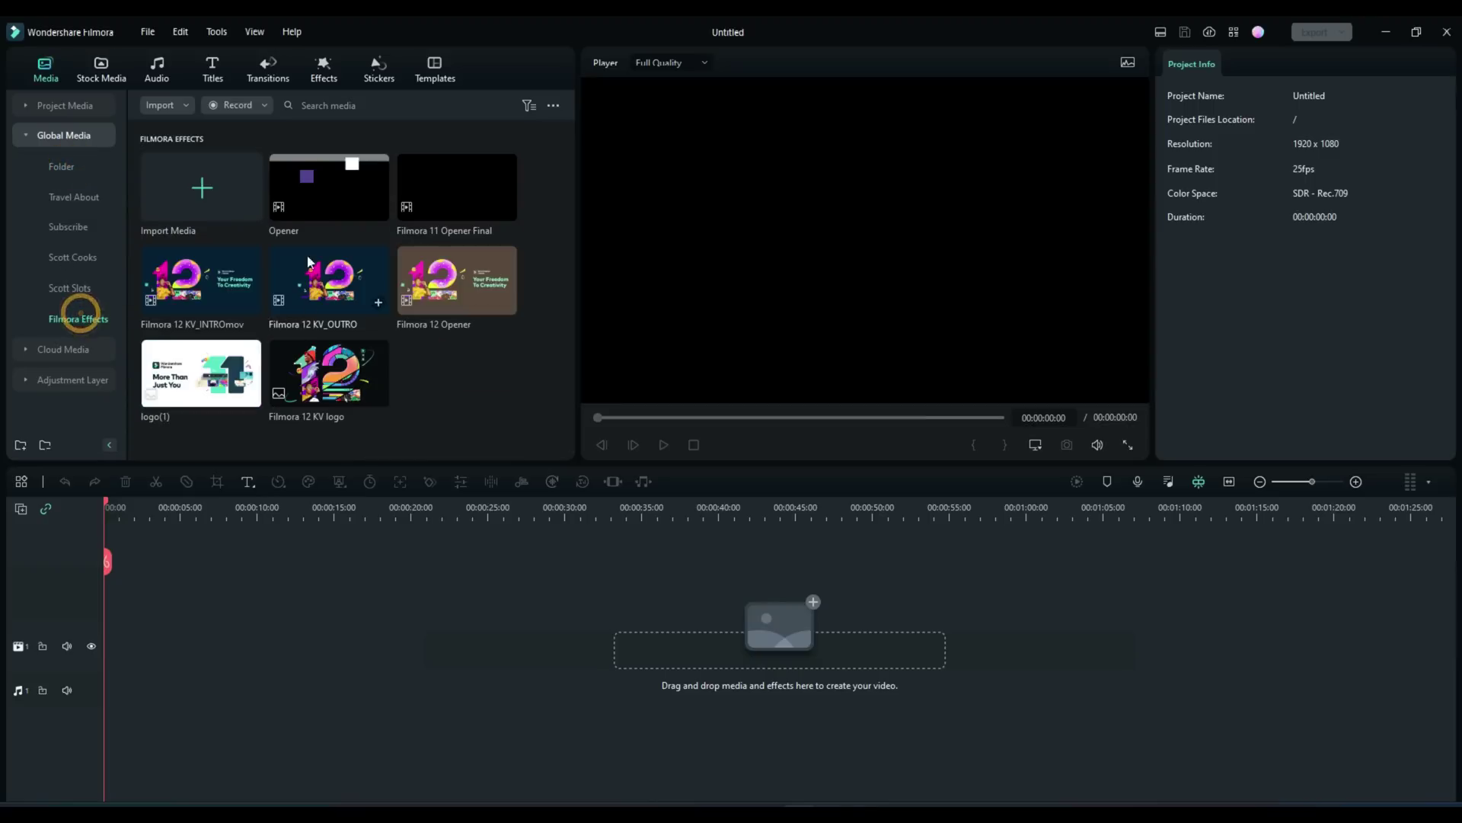
pyautogui.moveTo(457, 288); pyautogui.dragTo(114, 646)
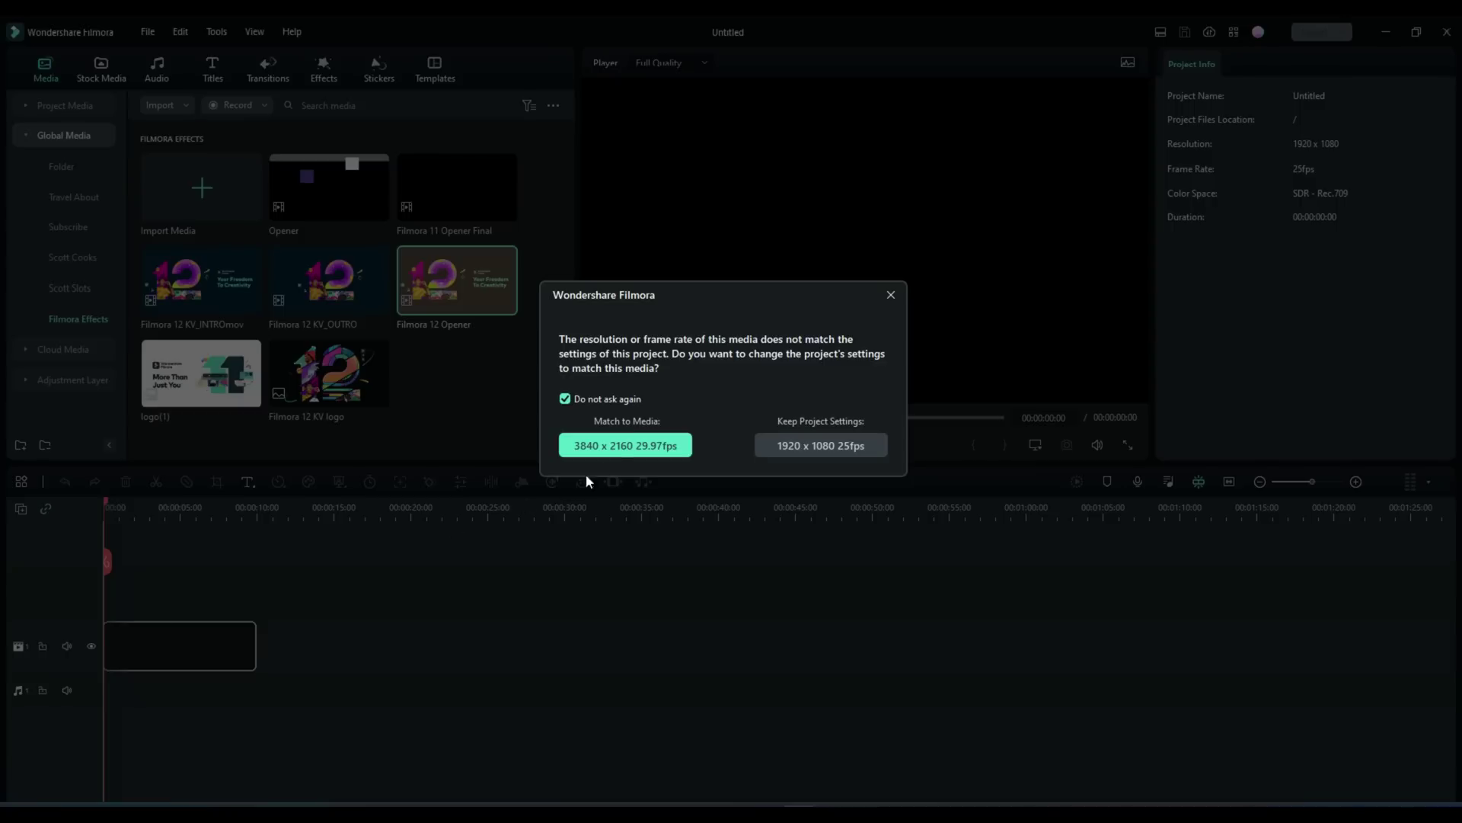
# Step: Match the project to the clip's 3840 x 2160, 29.97 fps format and return to Project Media
pyautogui.click(620, 443)
pyautogui.click(47, 106)
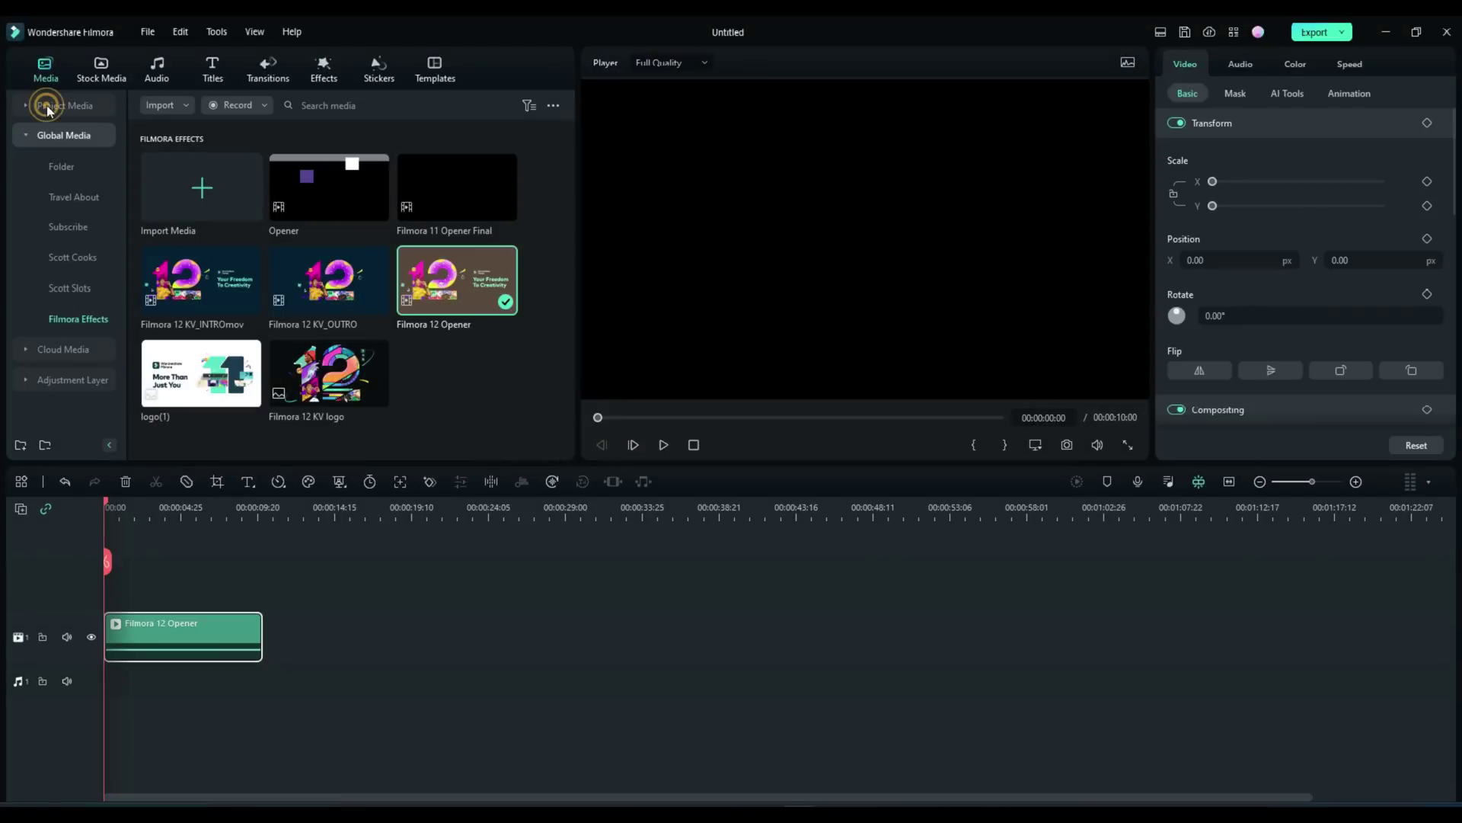
pyautogui.click(25, 104)
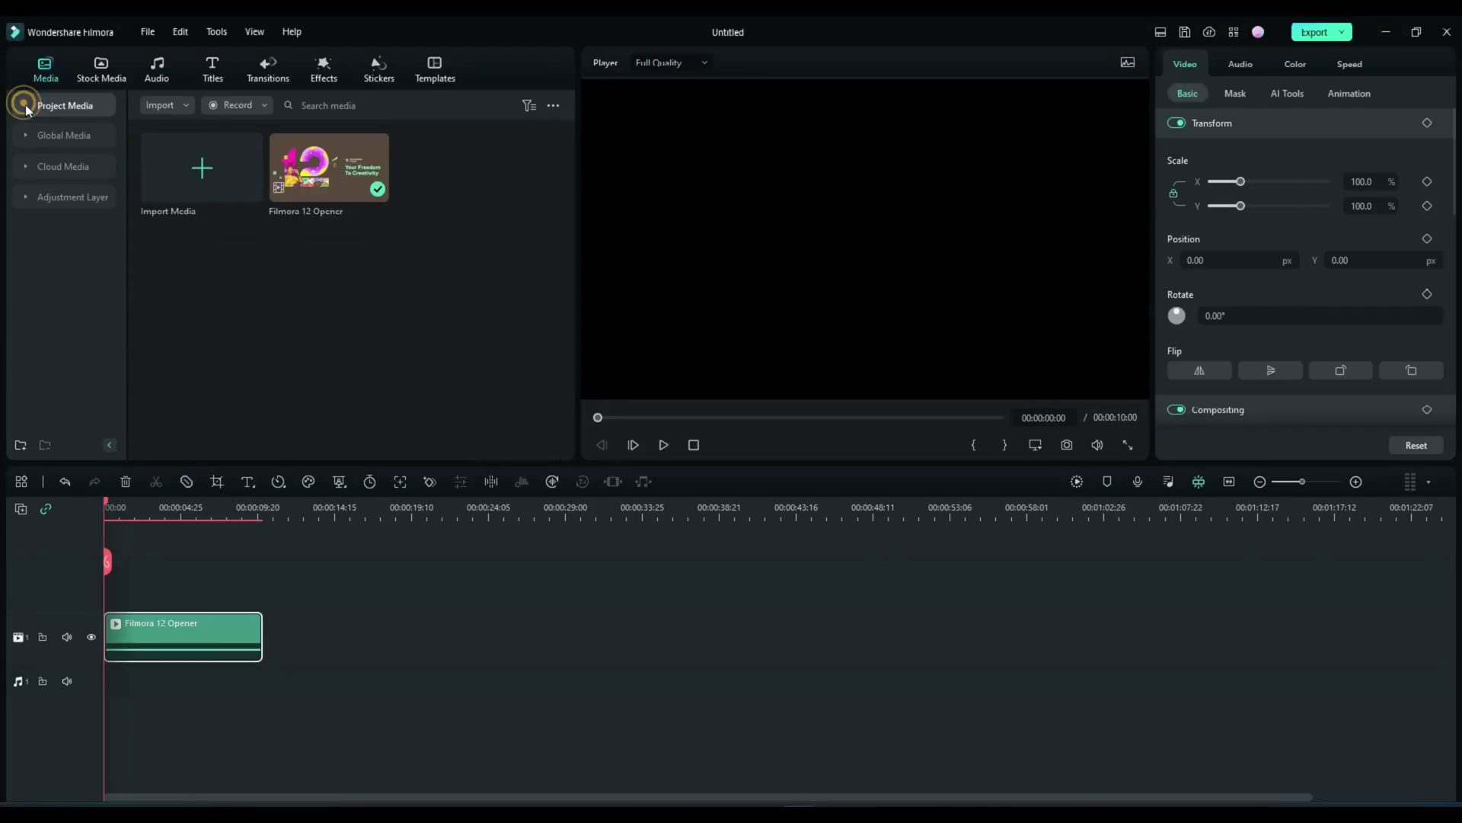
# Step: Preview the opener, pause at 00:00:02:26, and bring up its audio settings
pyautogui.click(662, 445)
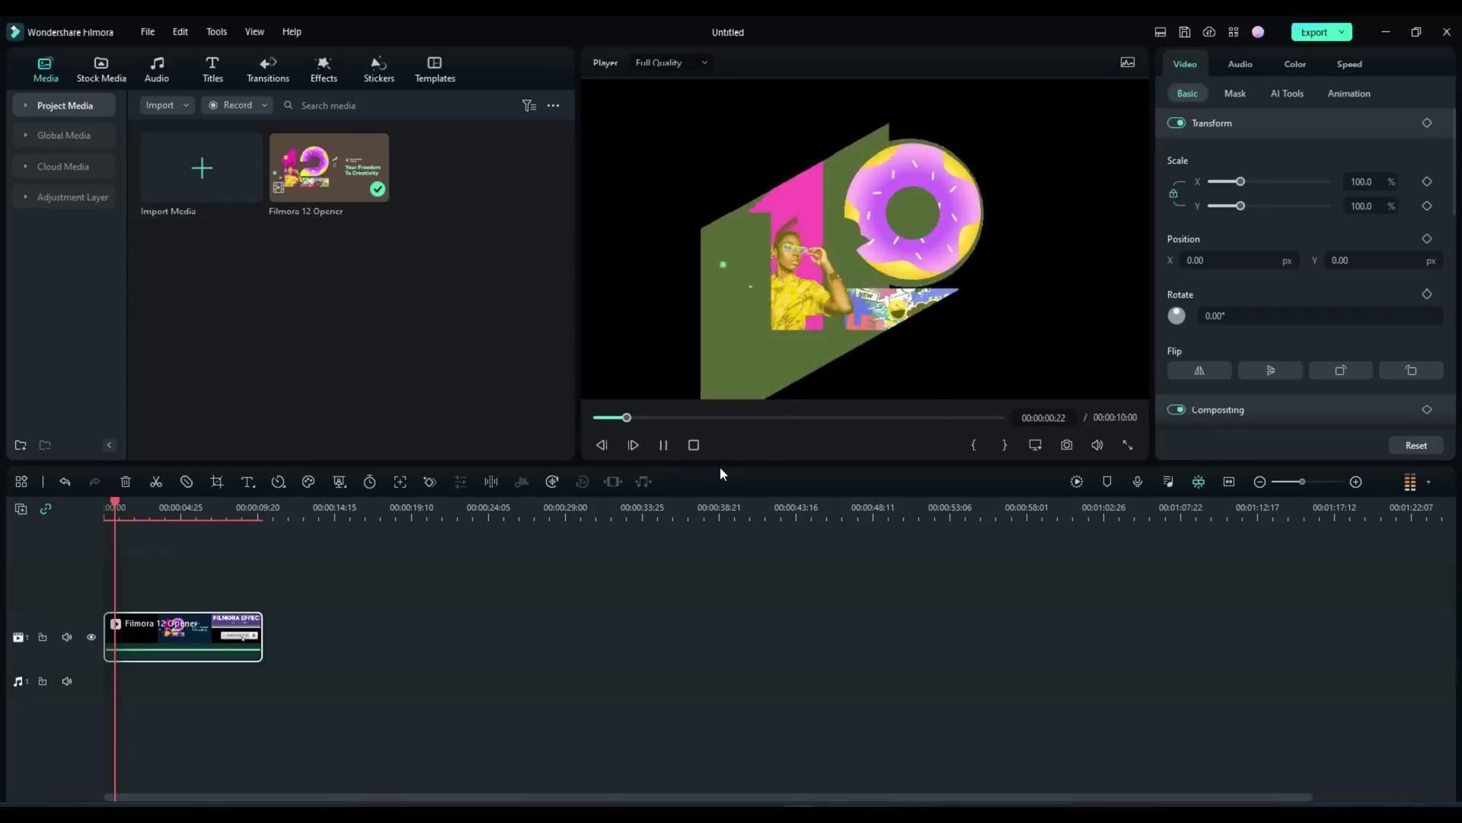
pyautogui.click(663, 446)
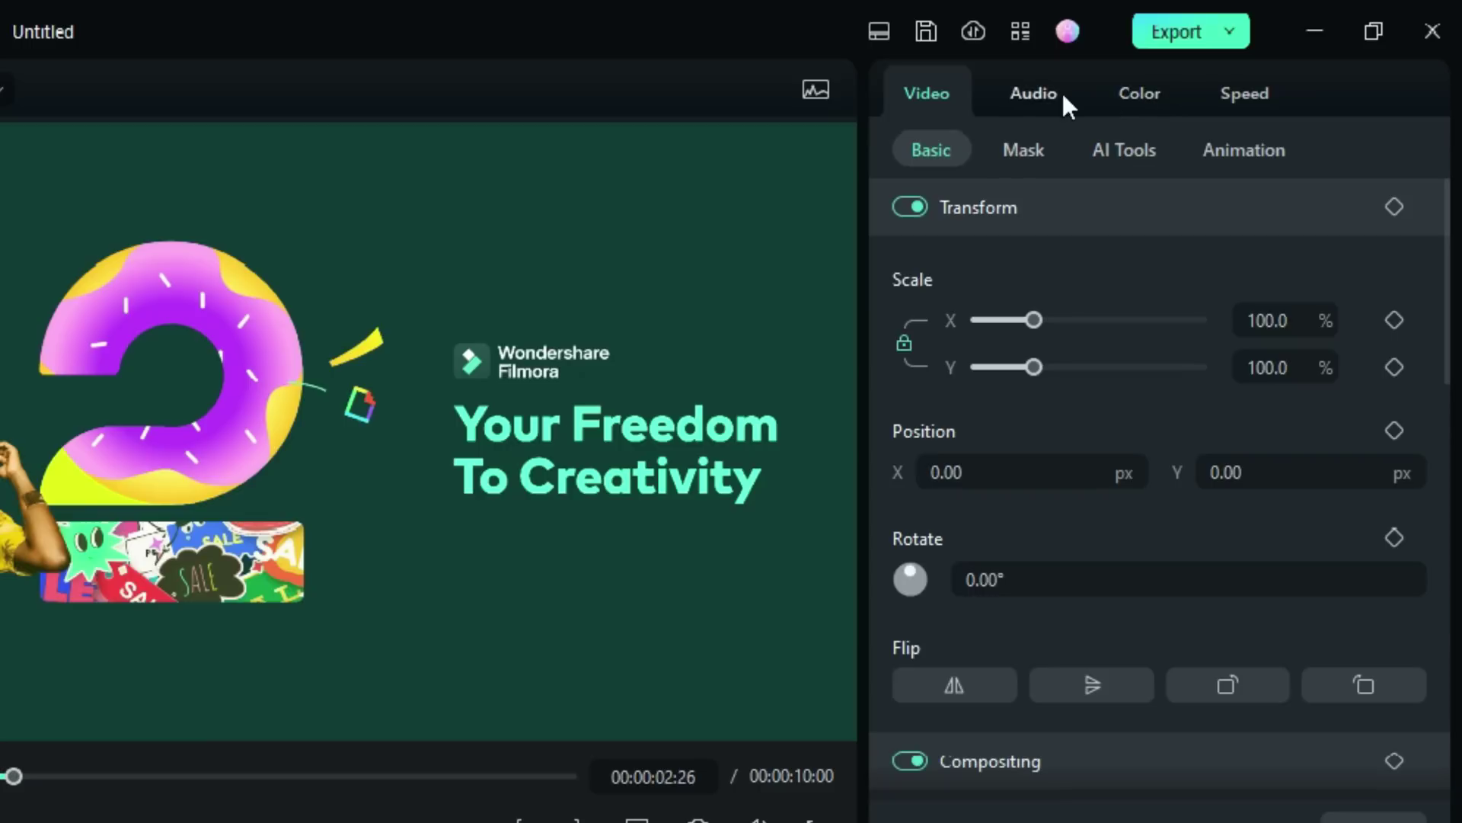
pyautogui.click(1235, 66)
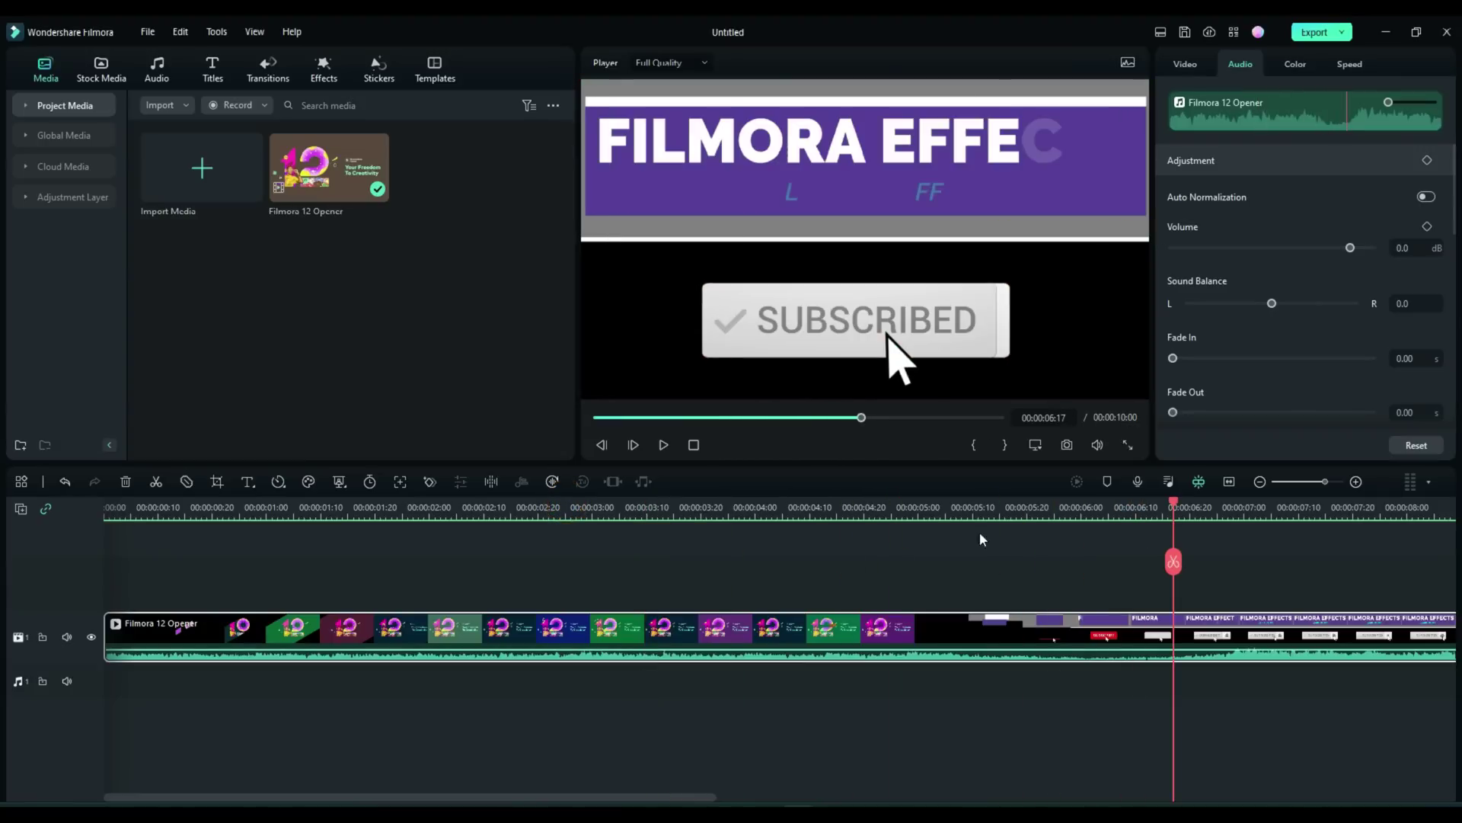
# Step: Make the video track taller to show the waveform, and add a volume keyframe at the playhead
pyautogui.moveTo(71, 614); pyautogui.dragTo(74, 579)
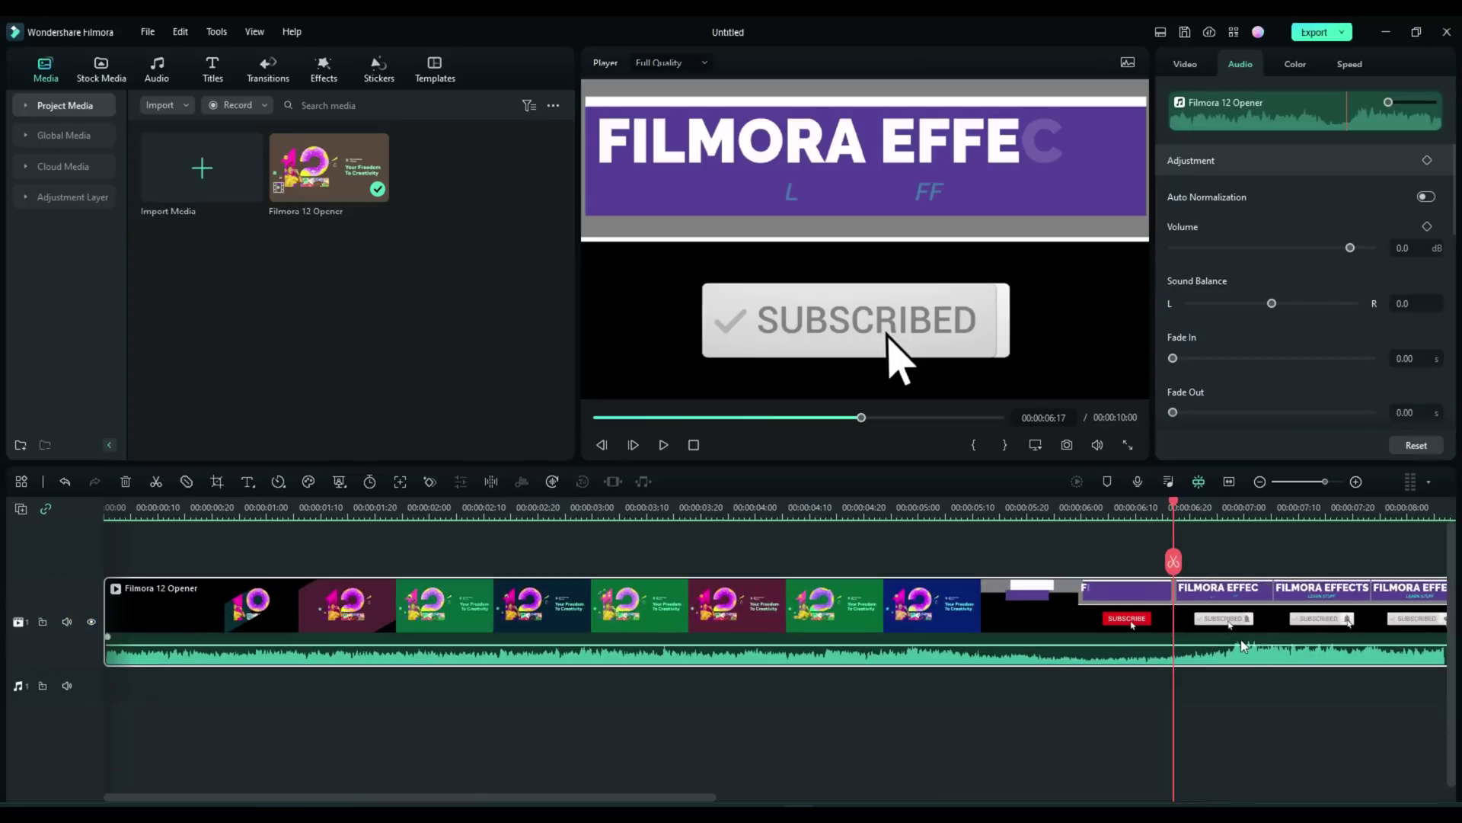
pyautogui.click(1428, 227)
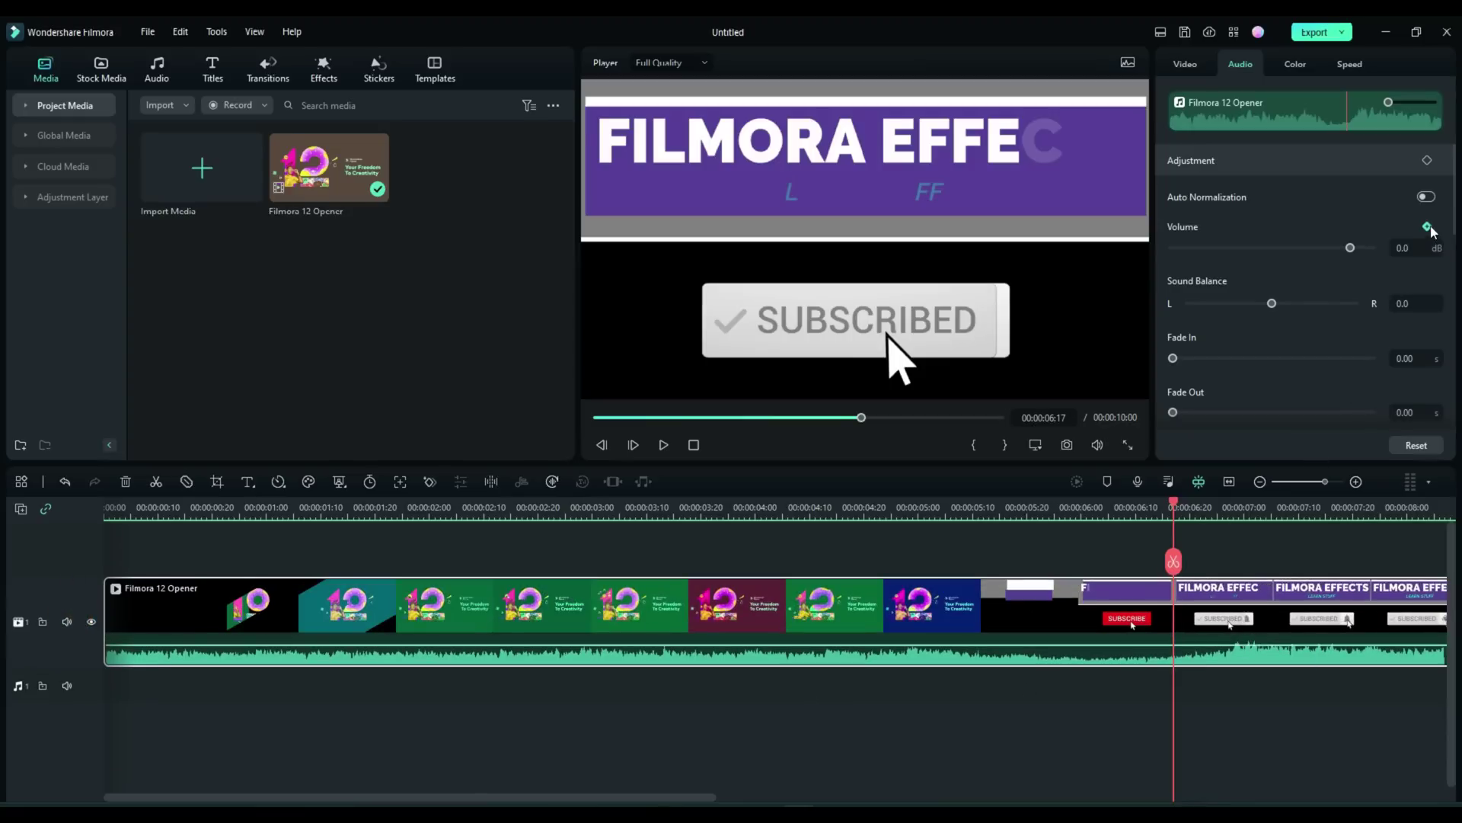
pyautogui.click(1426, 197)
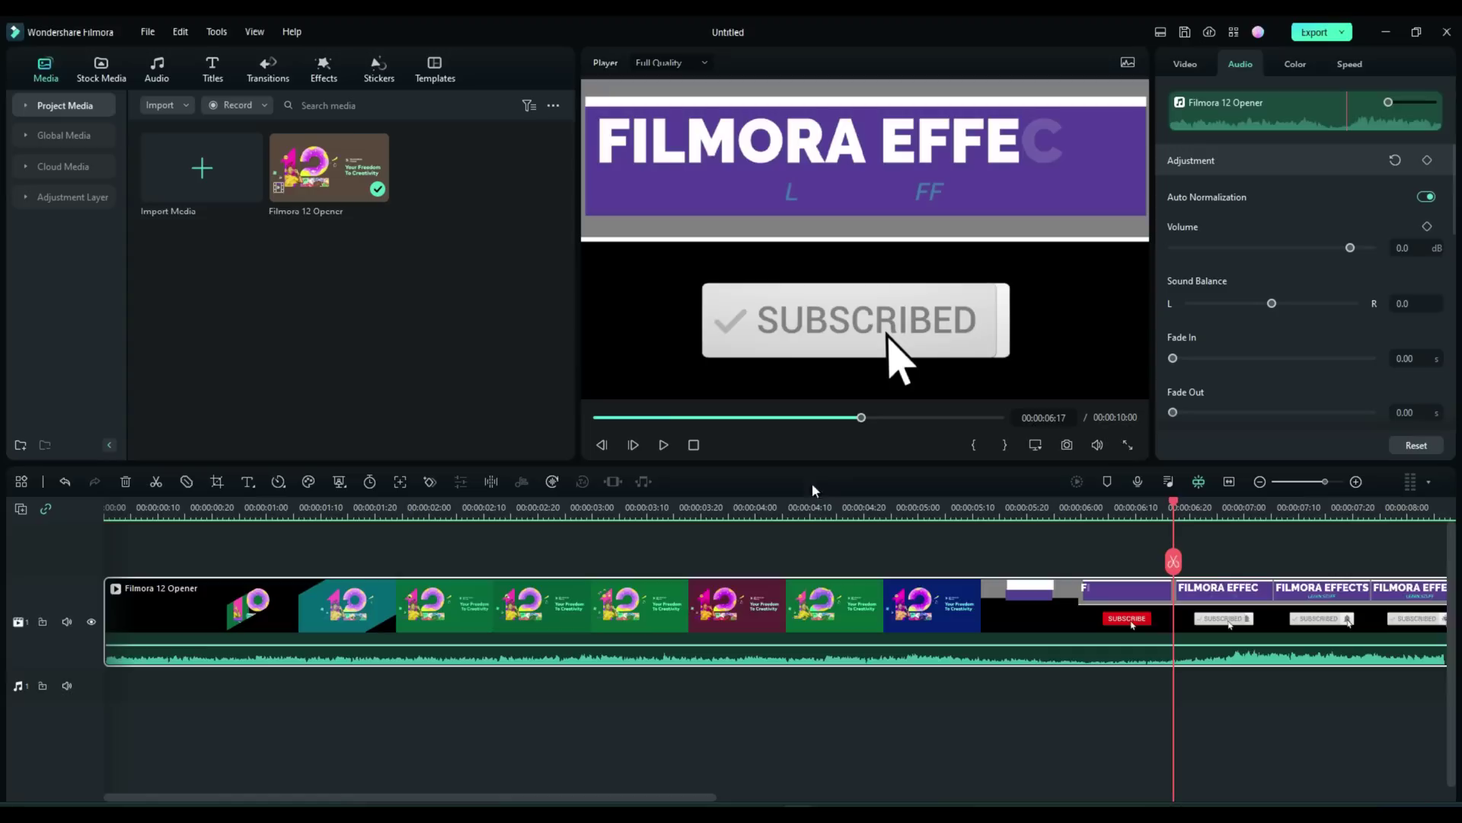
pyautogui.click(663, 445)
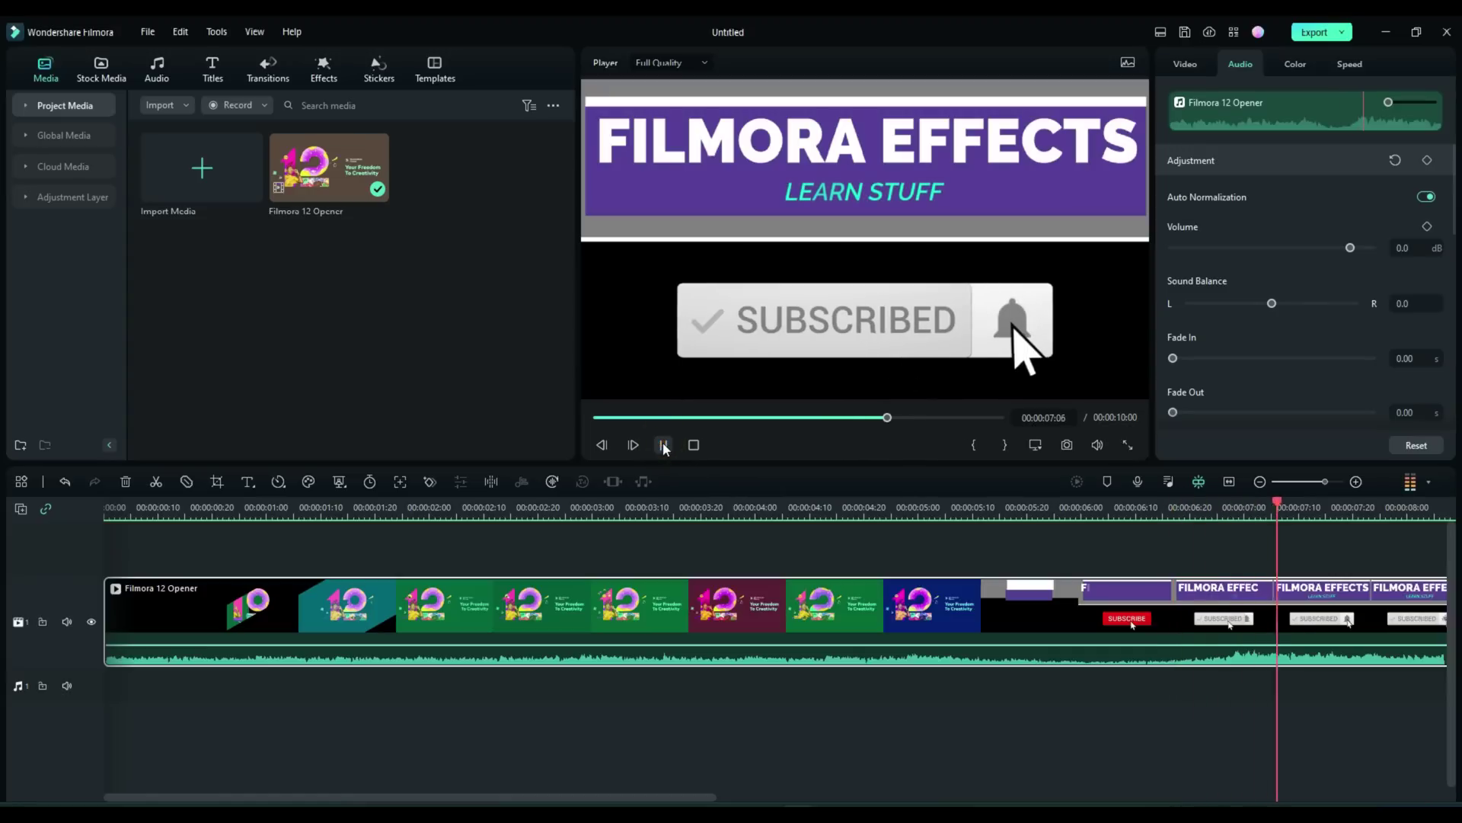
pyautogui.click(663, 445)
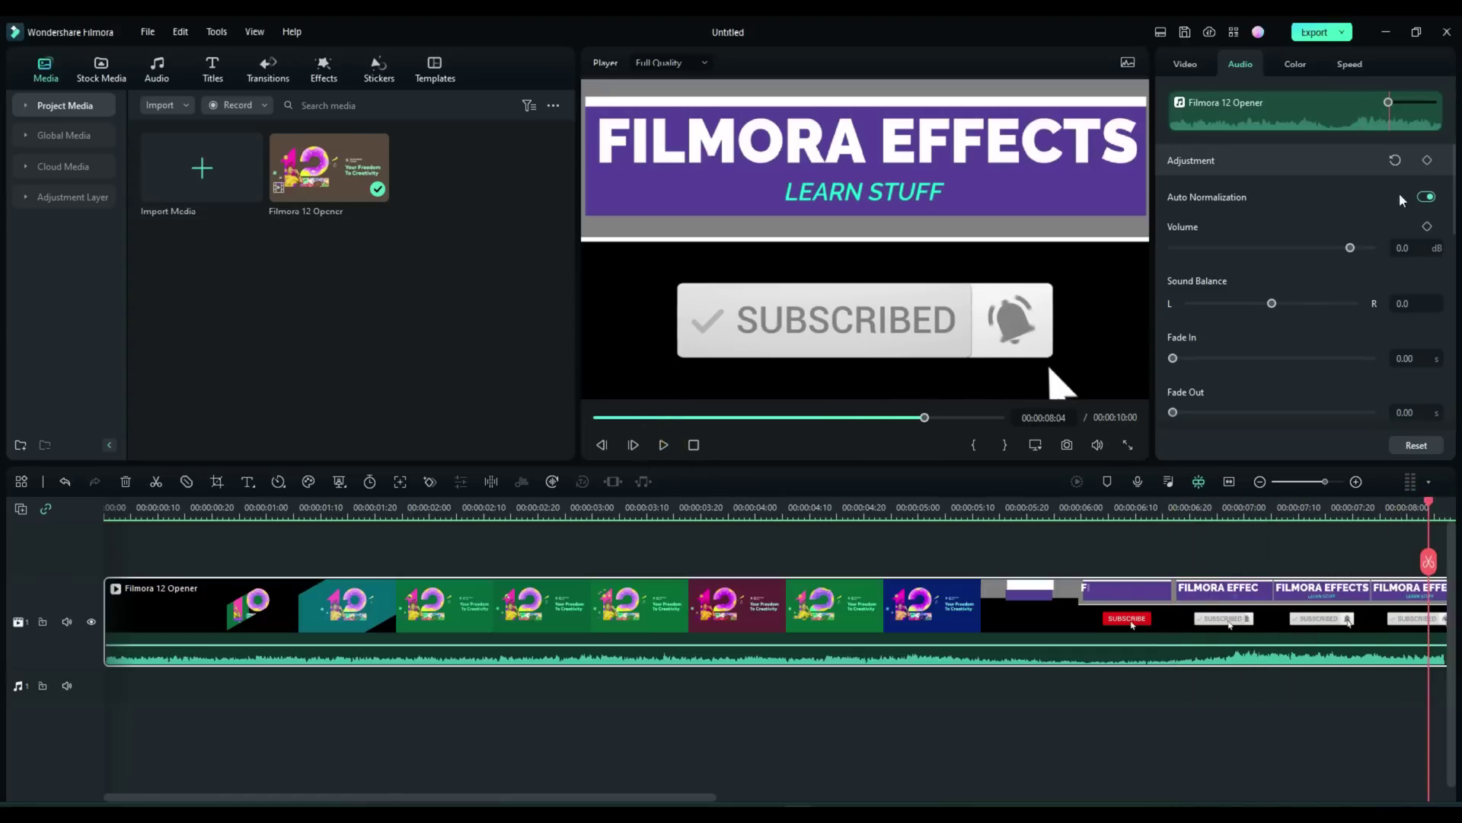
pyautogui.click(1427, 197)
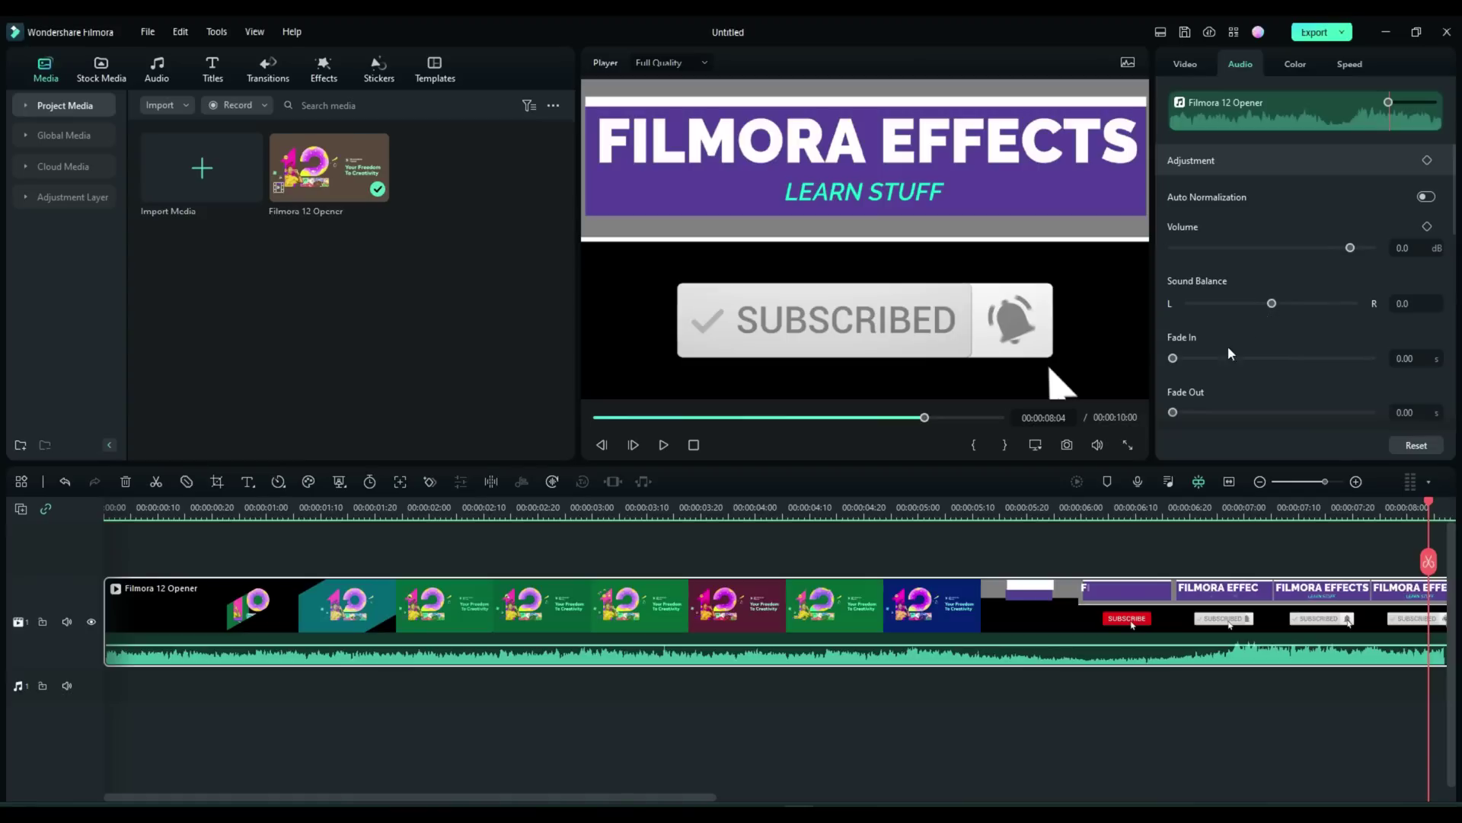
# Step: Give the opener's audio a 1.04-second fade-in and play the start to hear it
pyautogui.moveTo(1421, 505); pyautogui.dragTo(227, 527)
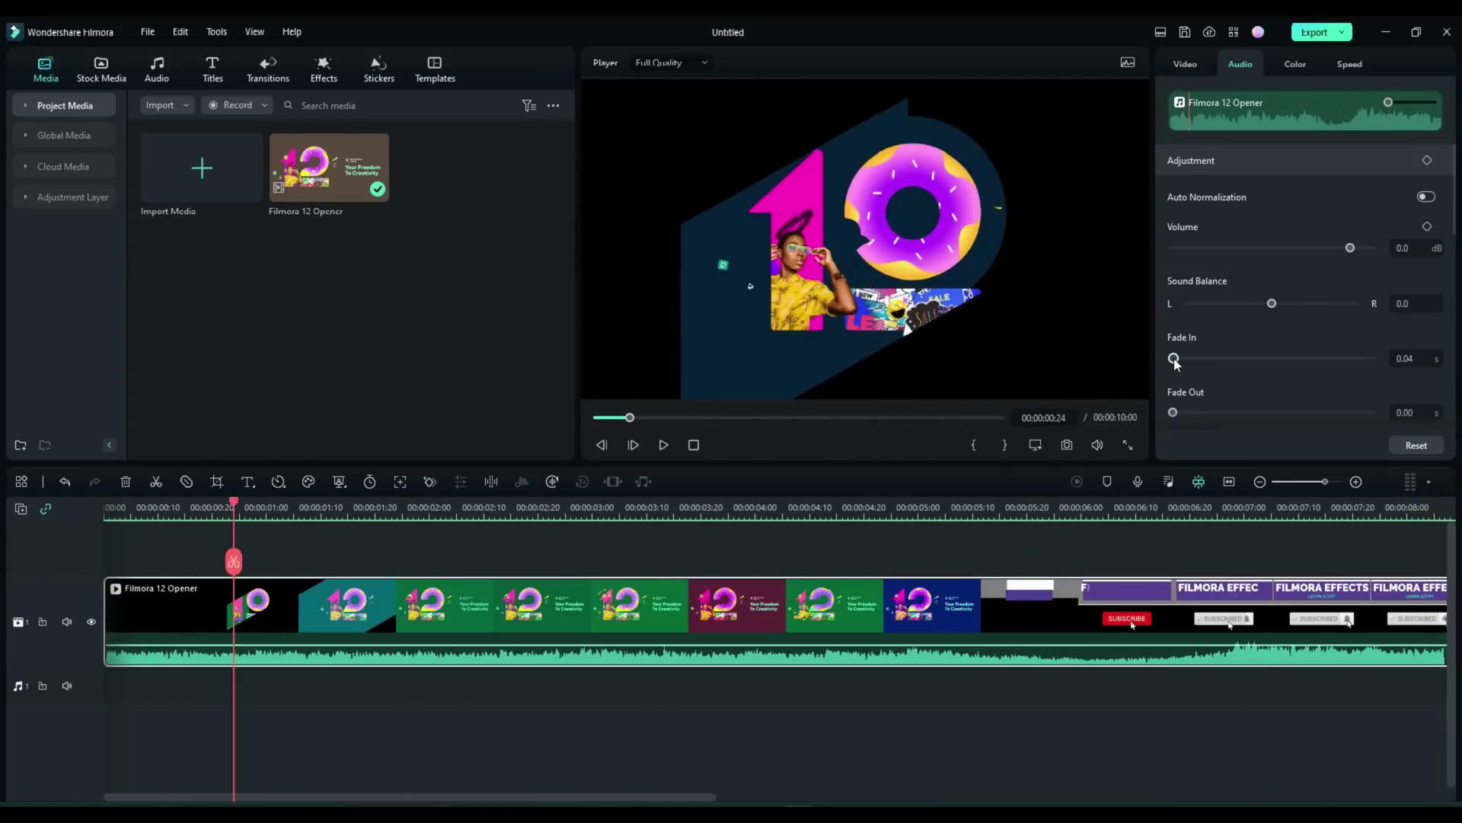
pyautogui.moveTo(1175, 364); pyautogui.dragTo(1194, 360)
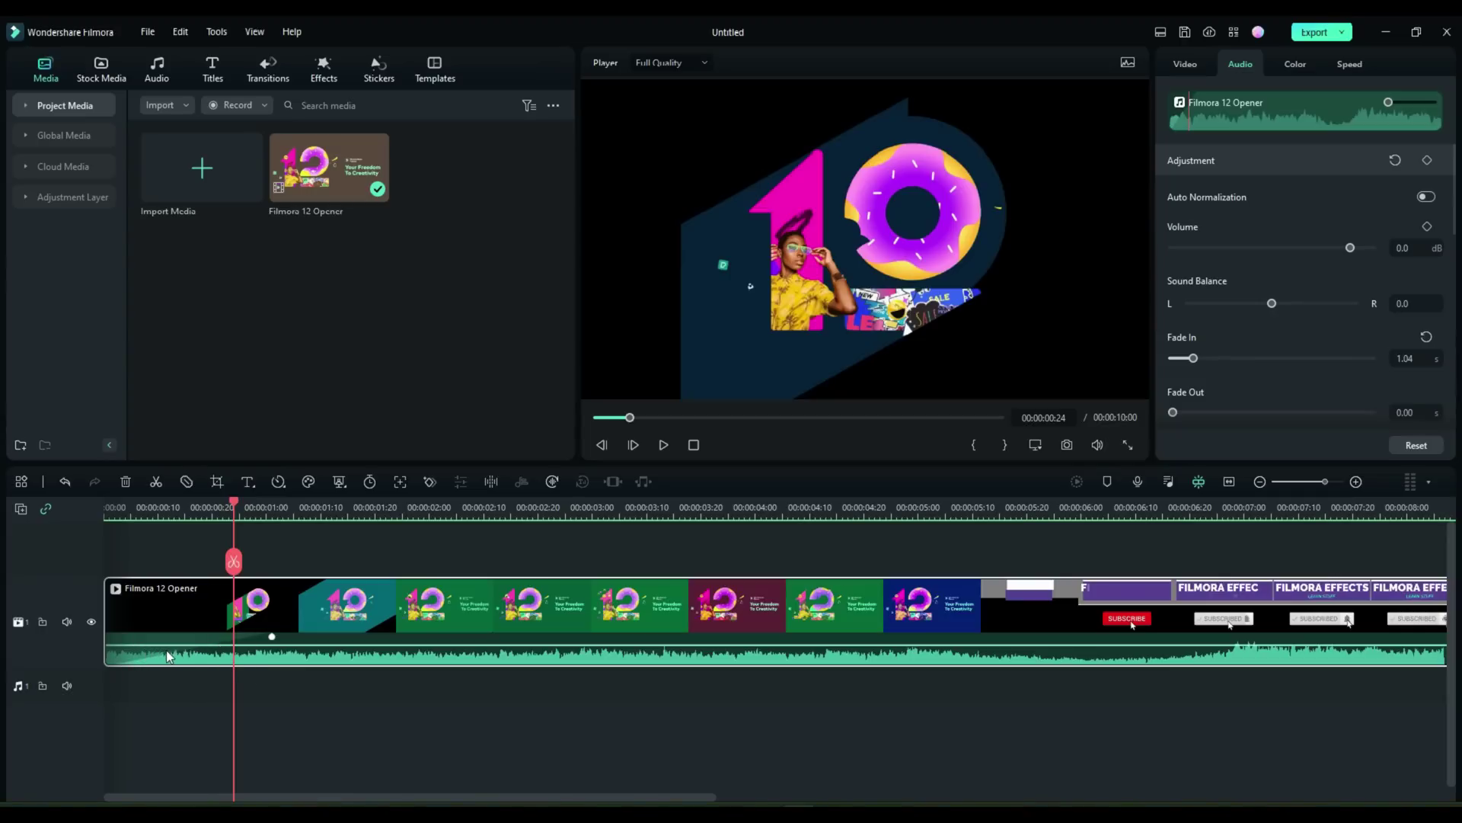
pyautogui.click(664, 445)
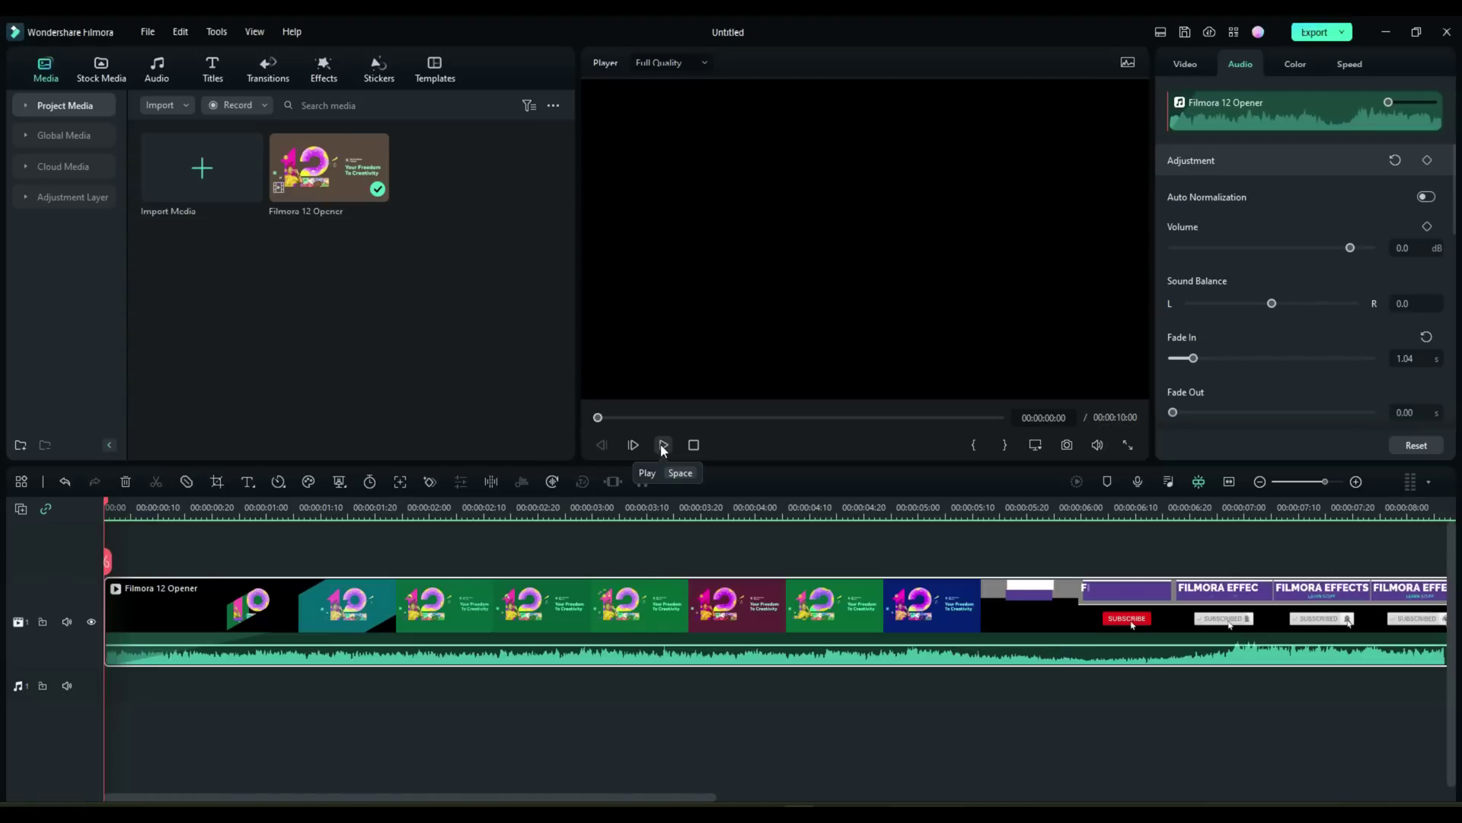
pyautogui.click(663, 444)
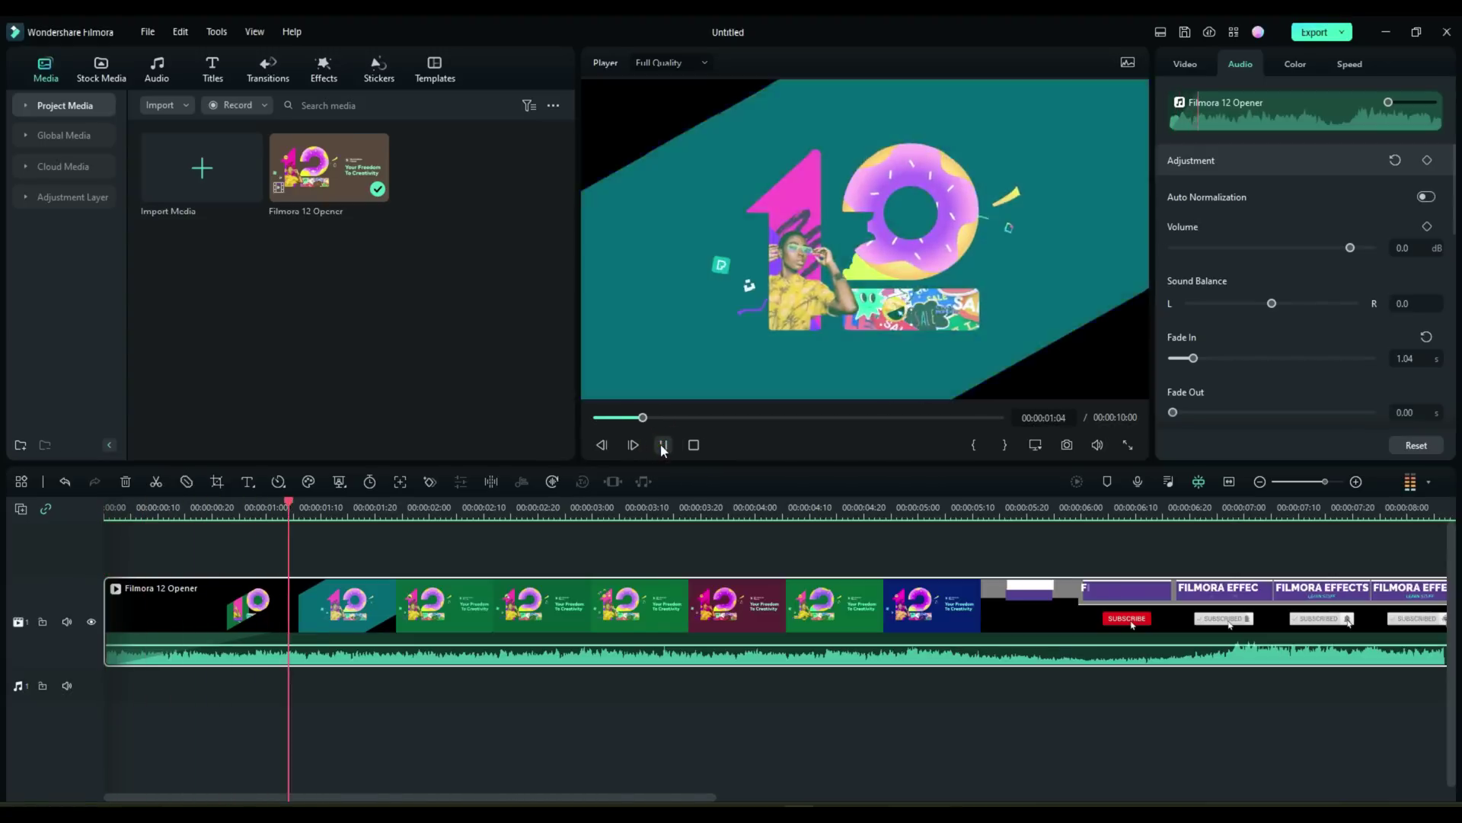
pyautogui.click(664, 446)
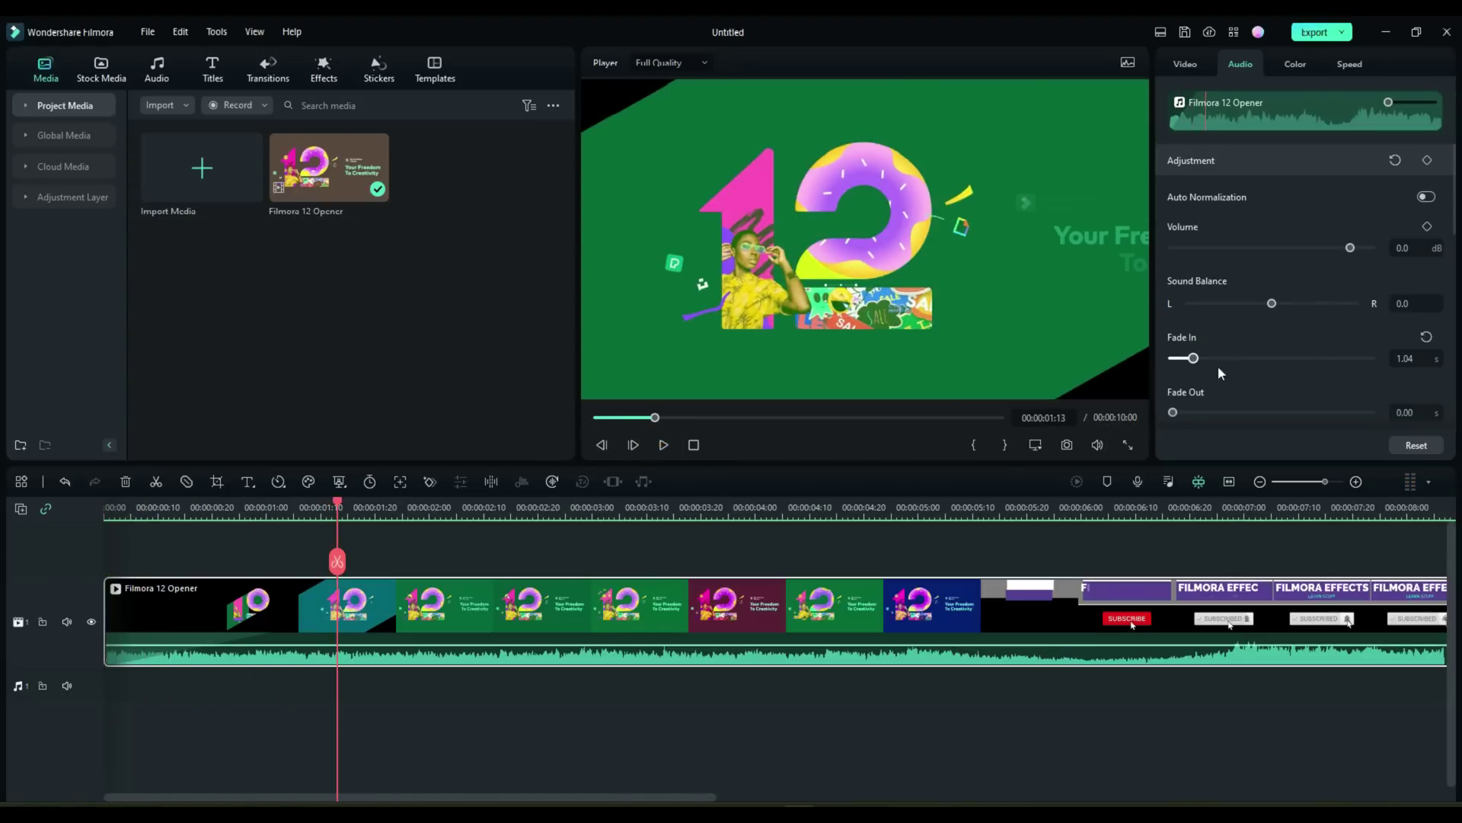
# Step: Reset the fade-in to 0, try a 2.22-second fade-out at the clip's end, then remove it
pyautogui.moveTo(1194, 361); pyautogui.dragTo(1173, 358)
pyautogui.moveTo(1173, 413); pyautogui.dragTo(1218, 423)
pyautogui.moveTo(655, 797); pyautogui.dragTo(1002, 804)
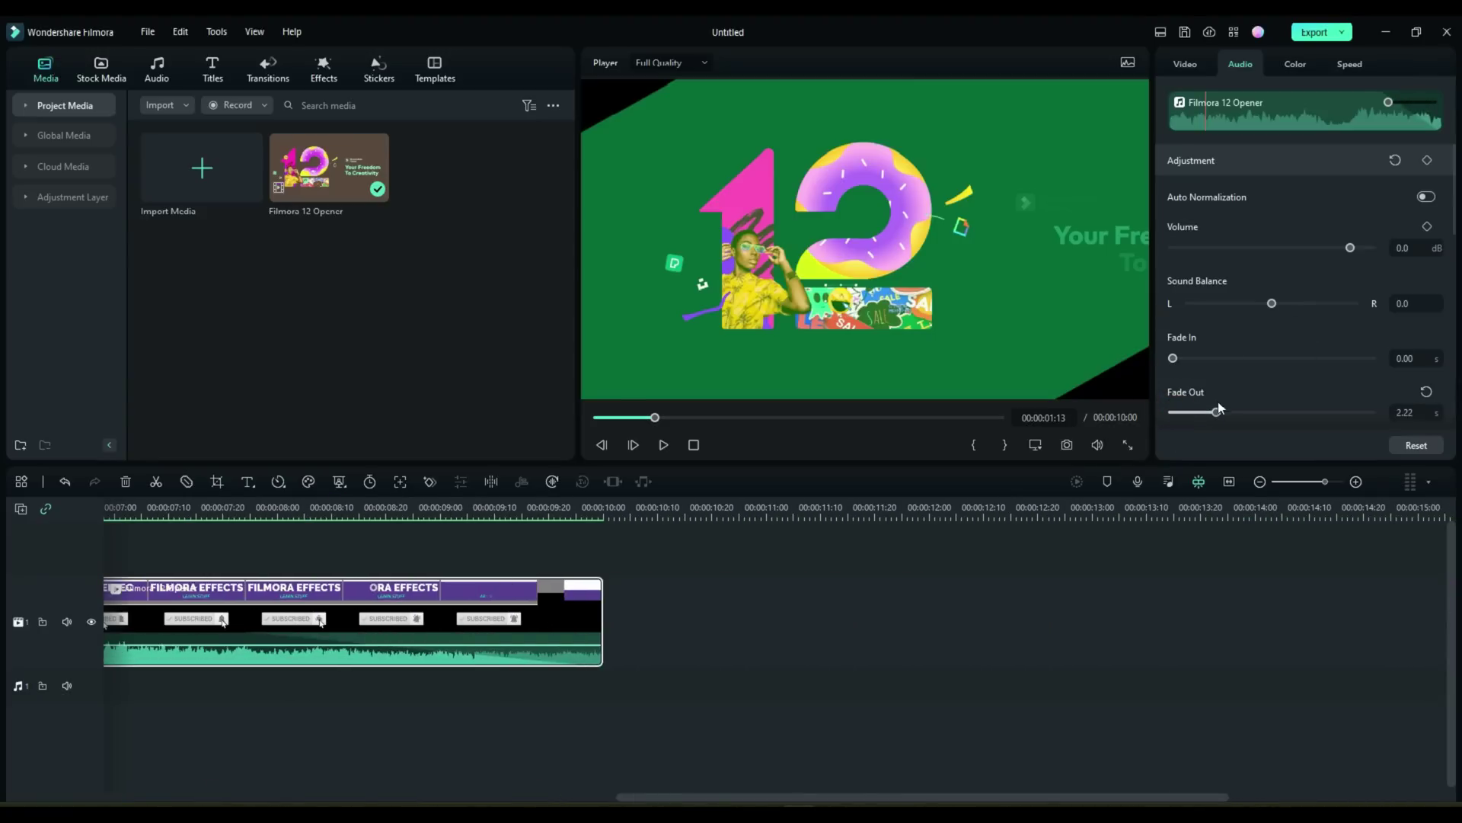
pyautogui.moveTo(1216, 412); pyautogui.dragTo(1172, 412)
pyautogui.scroll(-1, 1307, 315)
pyautogui.scroll(-2, 1307, 315)
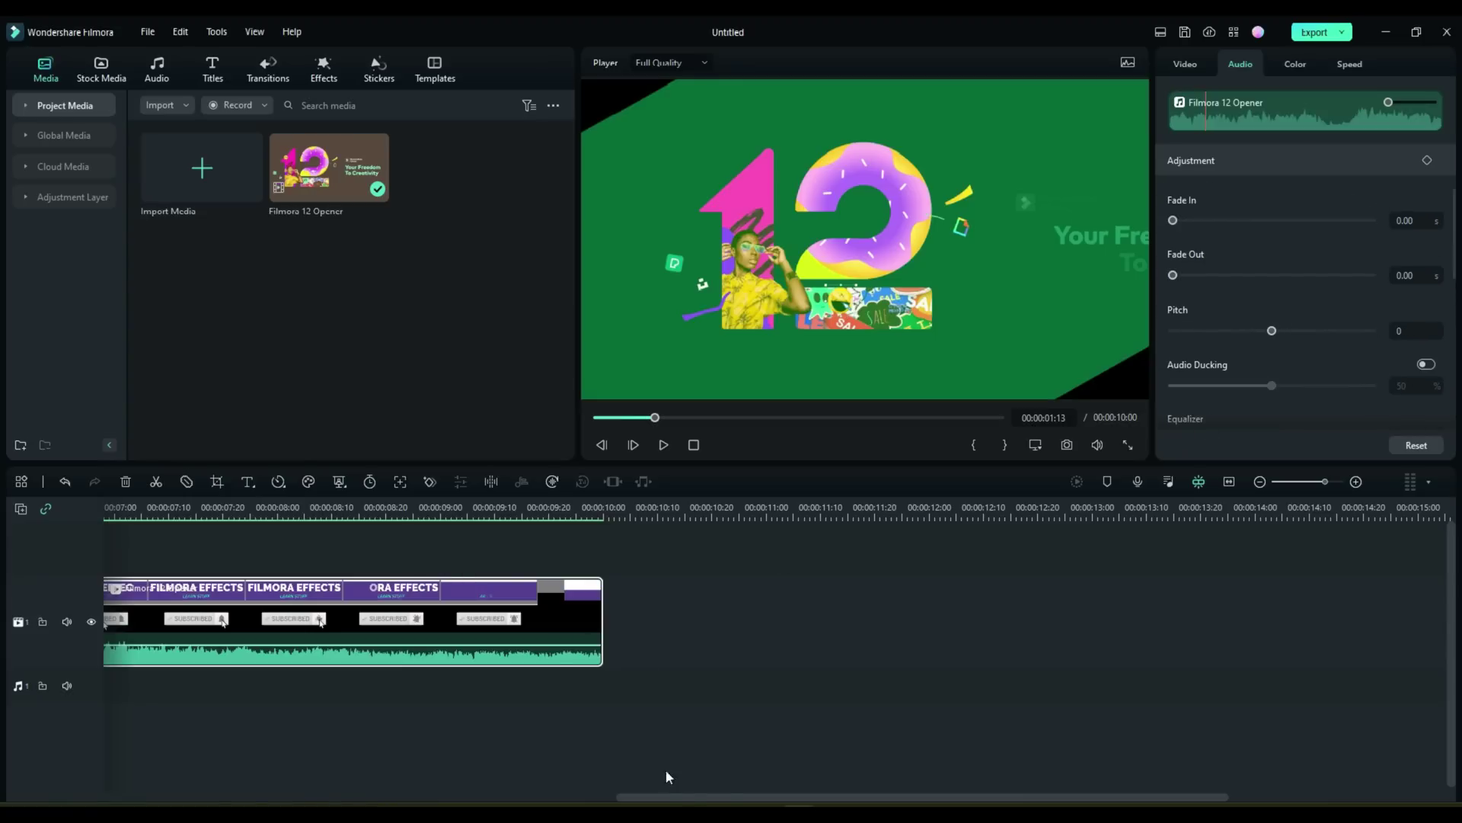
pyautogui.click(699, 796)
pyautogui.moveTo(757, 797); pyautogui.dragTo(256, 771)
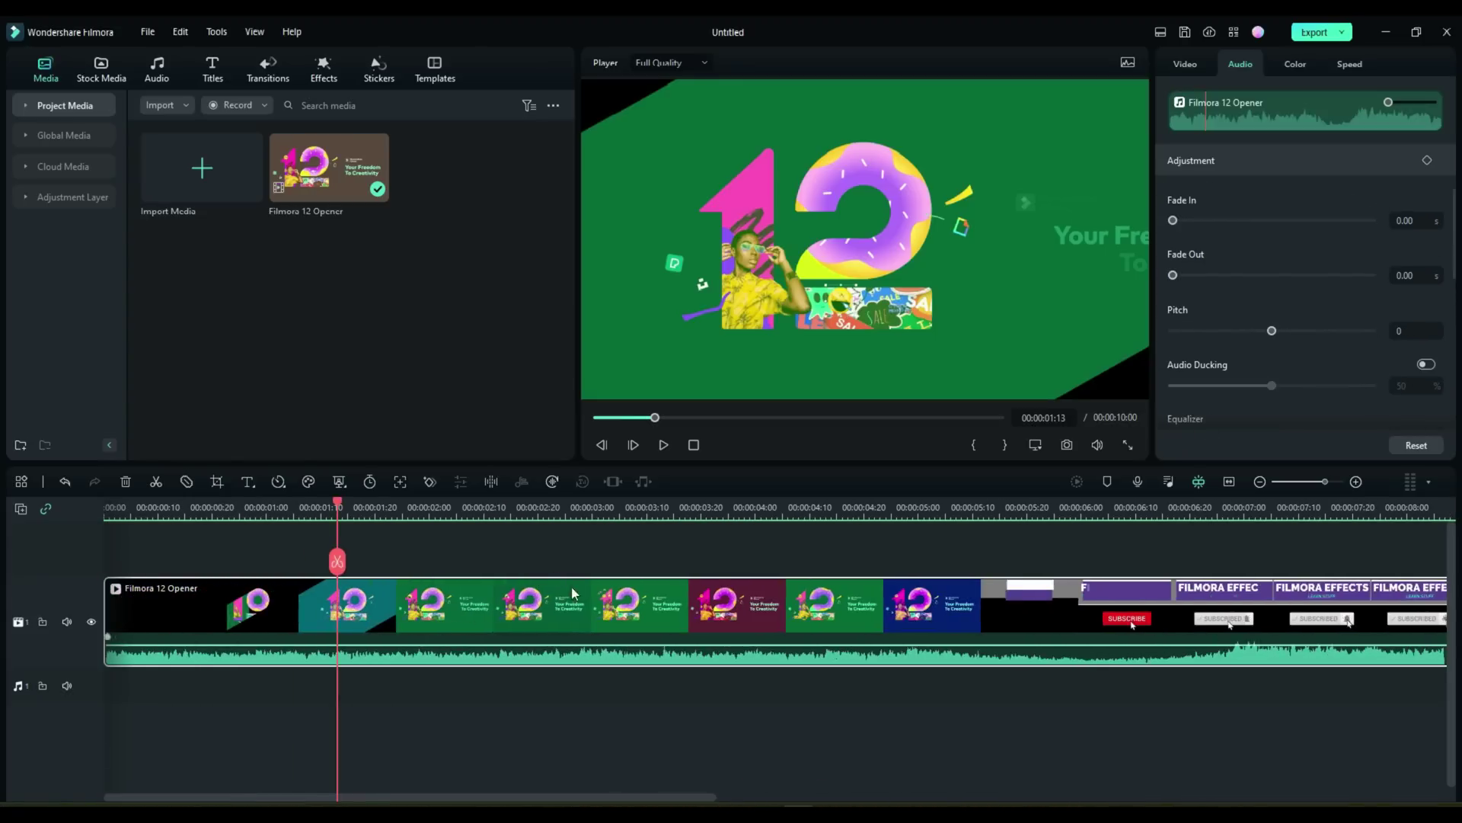
pyautogui.click(663, 445)
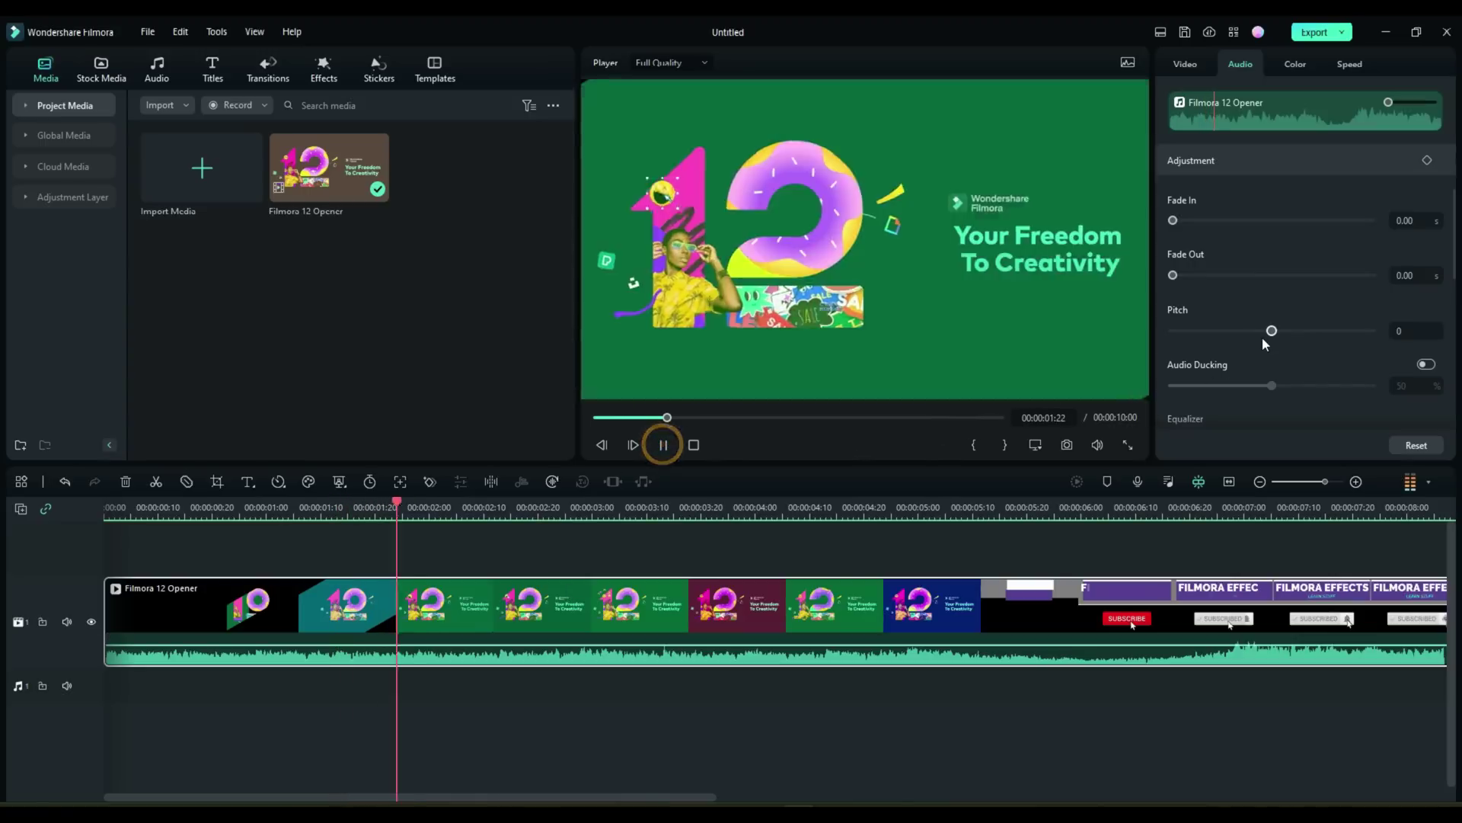
pyautogui.moveTo(1271, 332); pyautogui.dragTo(1346, 332)
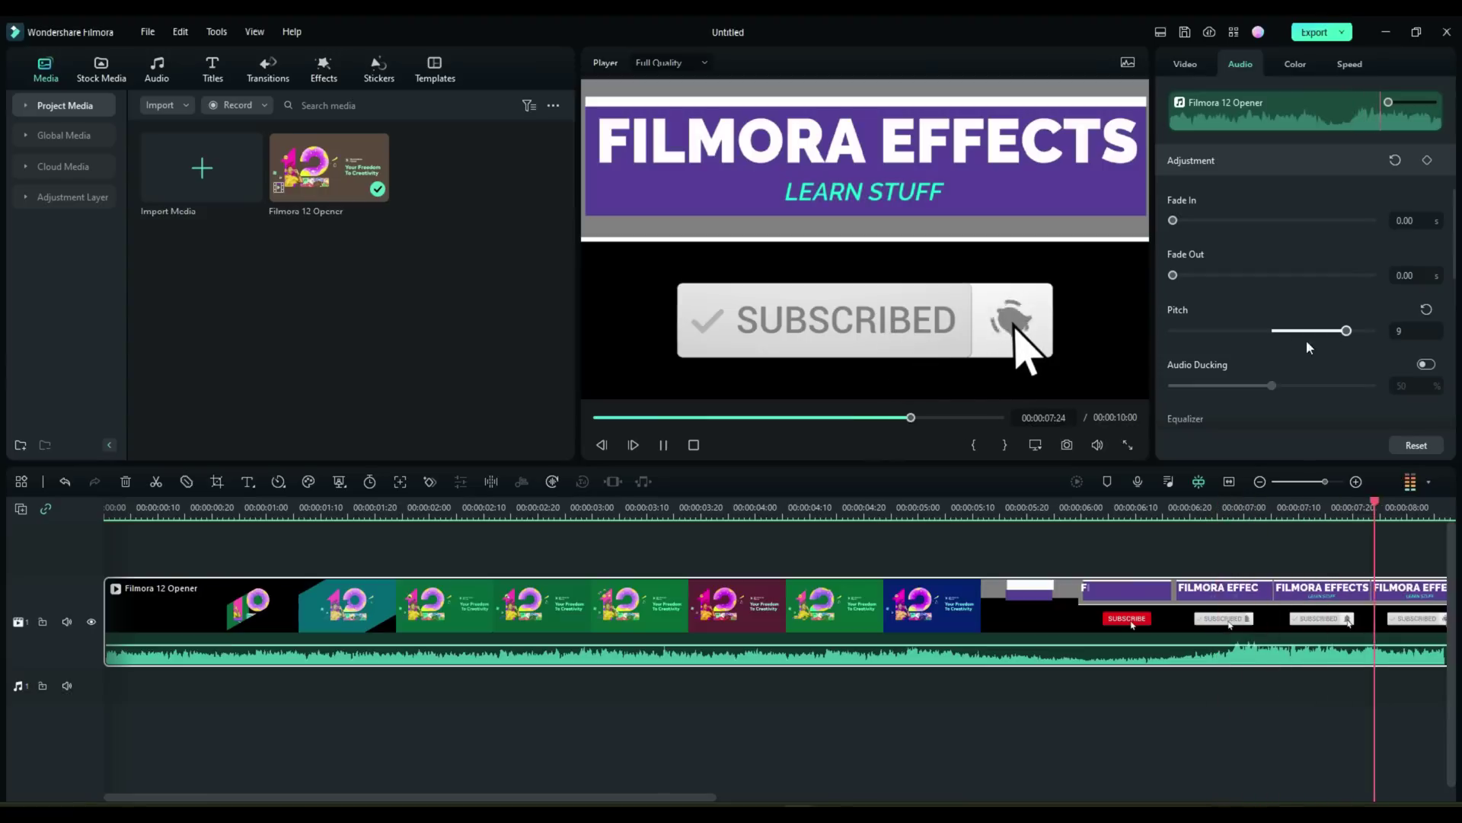
pyautogui.click(1427, 310)
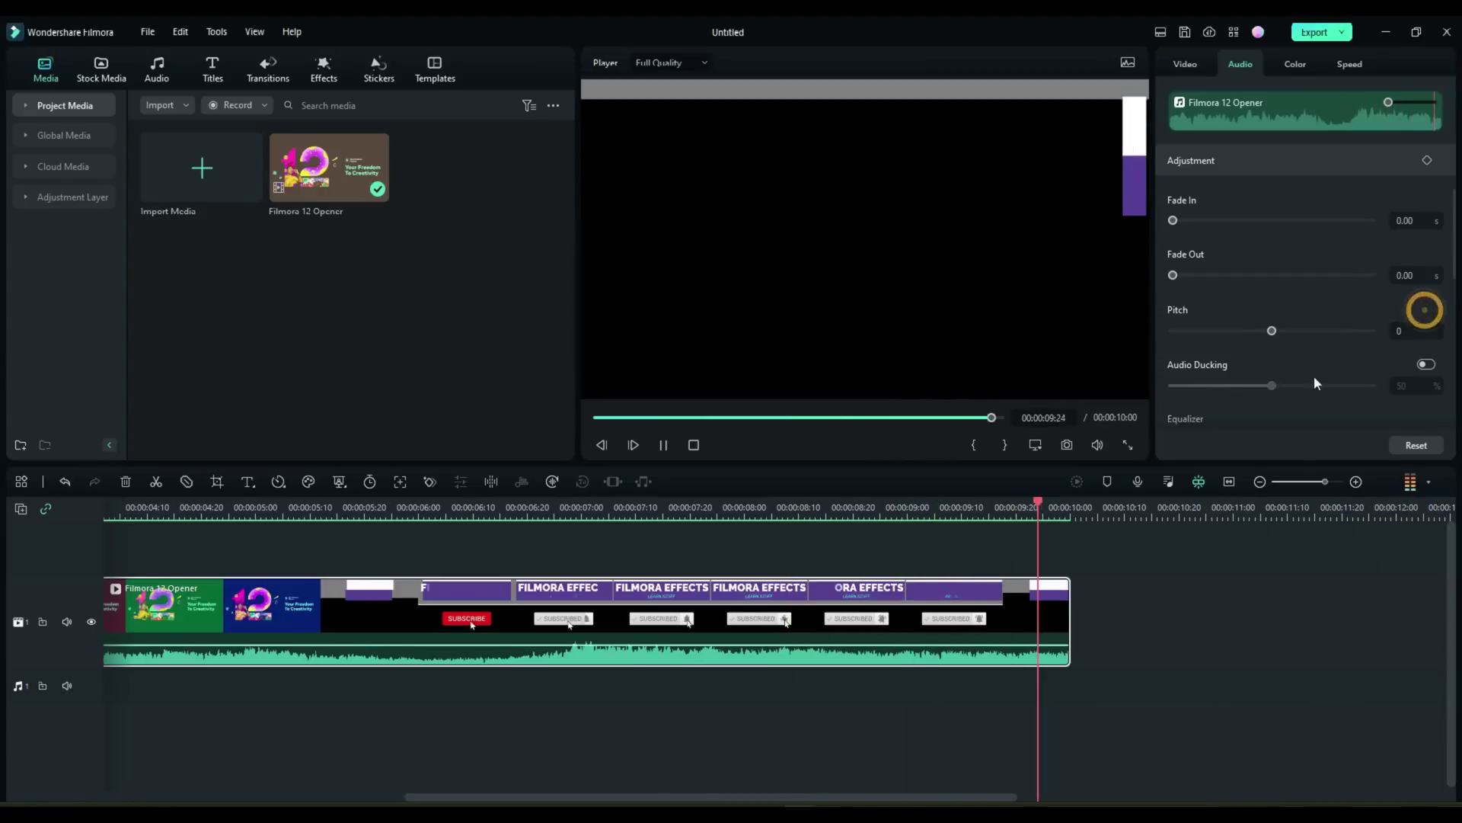
pyautogui.click(664, 445)
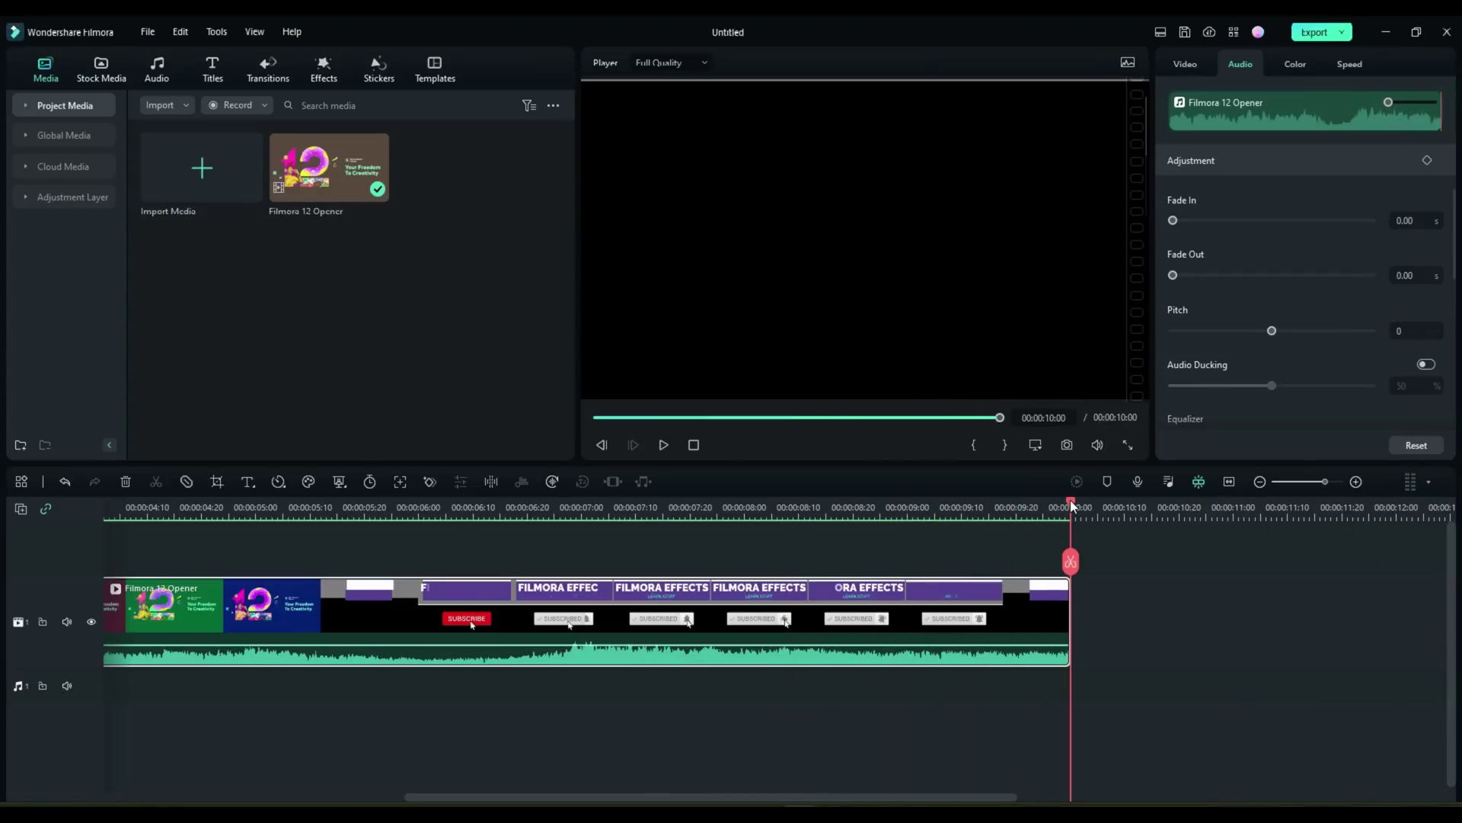
pyautogui.moveTo(1071, 505); pyautogui.dragTo(34, 572)
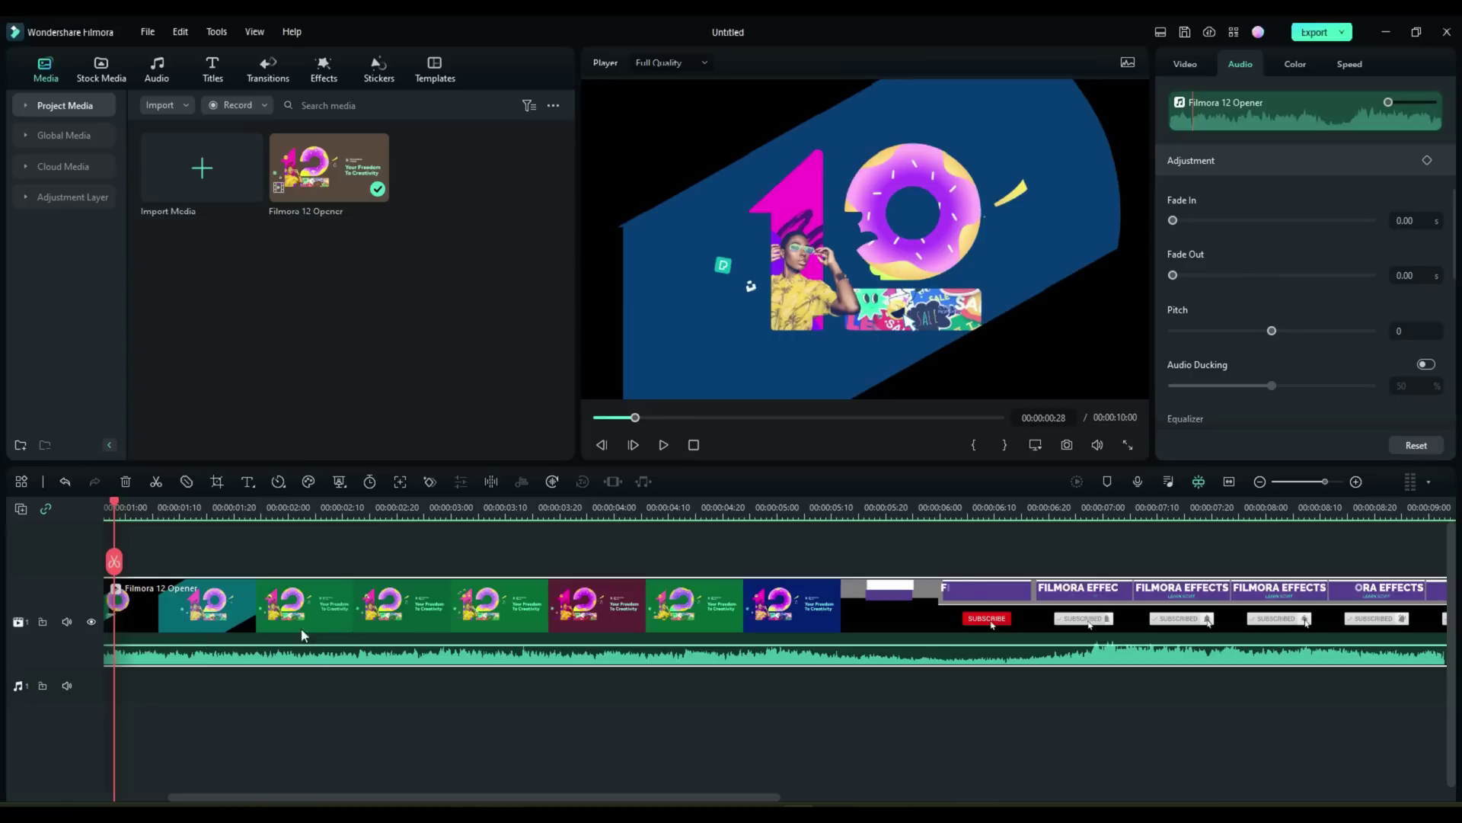
# Step: Switch on Audio Ducking at 50% for the Filmora 12 Opener clip
pyautogui.click(1425, 364)
# Step: Turn Audio Ducking off and set the equalizer to Custom through its settings window
pyautogui.click(1428, 365)
pyautogui.scroll(-2, 1339, 344)
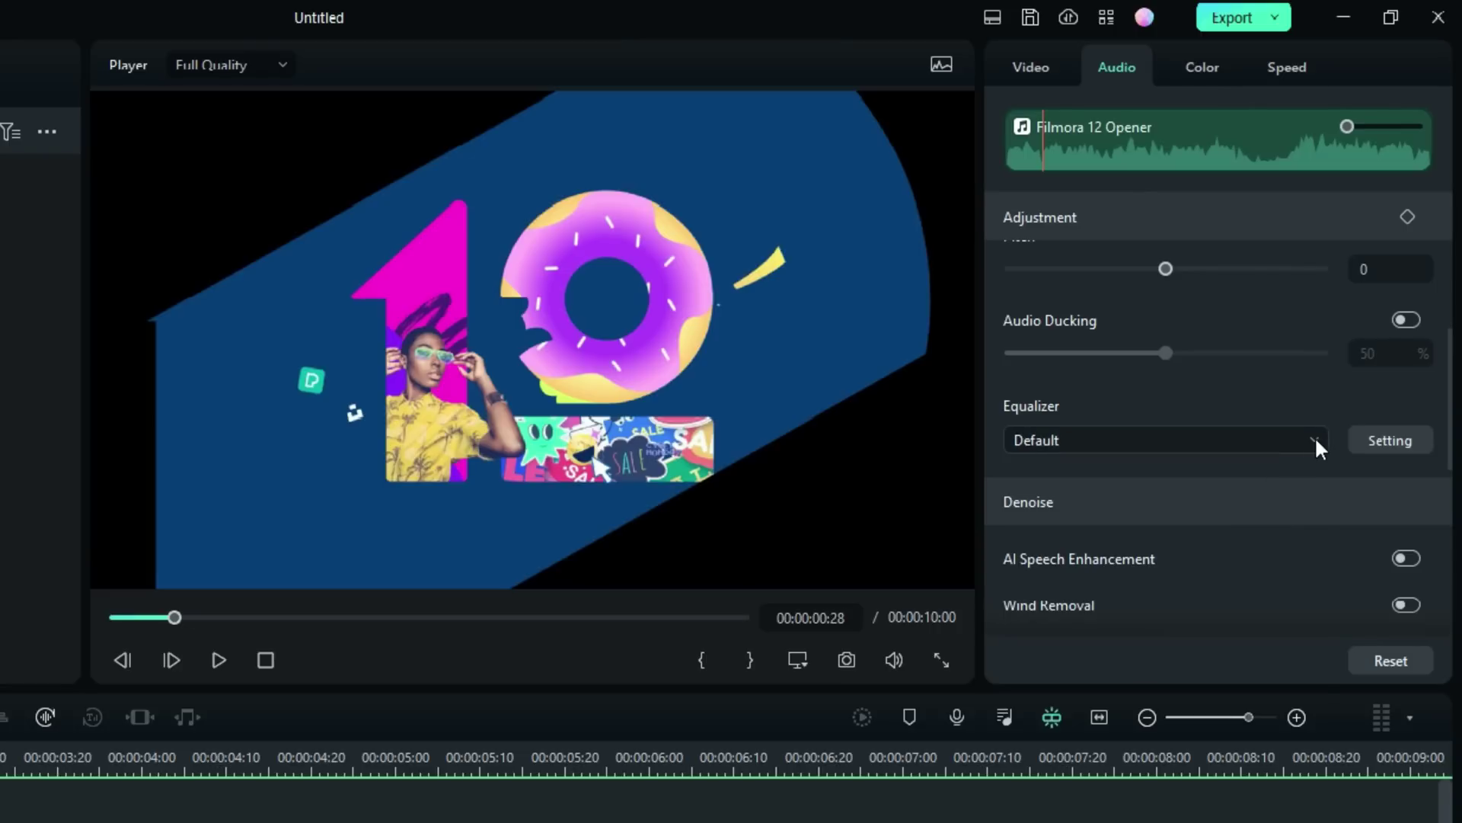
pyautogui.click(1316, 441)
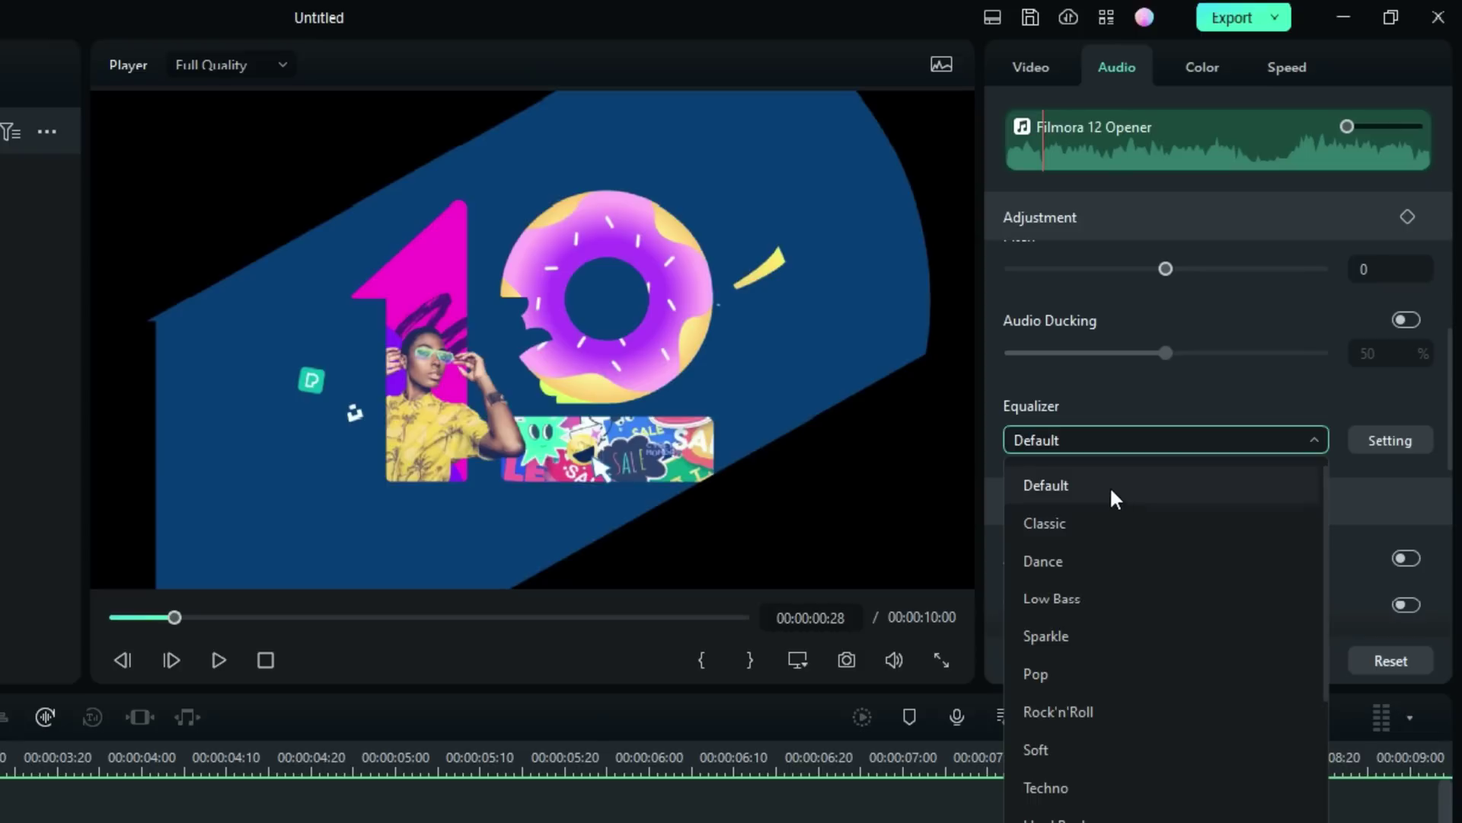
pyautogui.scroll(-3, 1073, 548)
pyautogui.press('Escape')
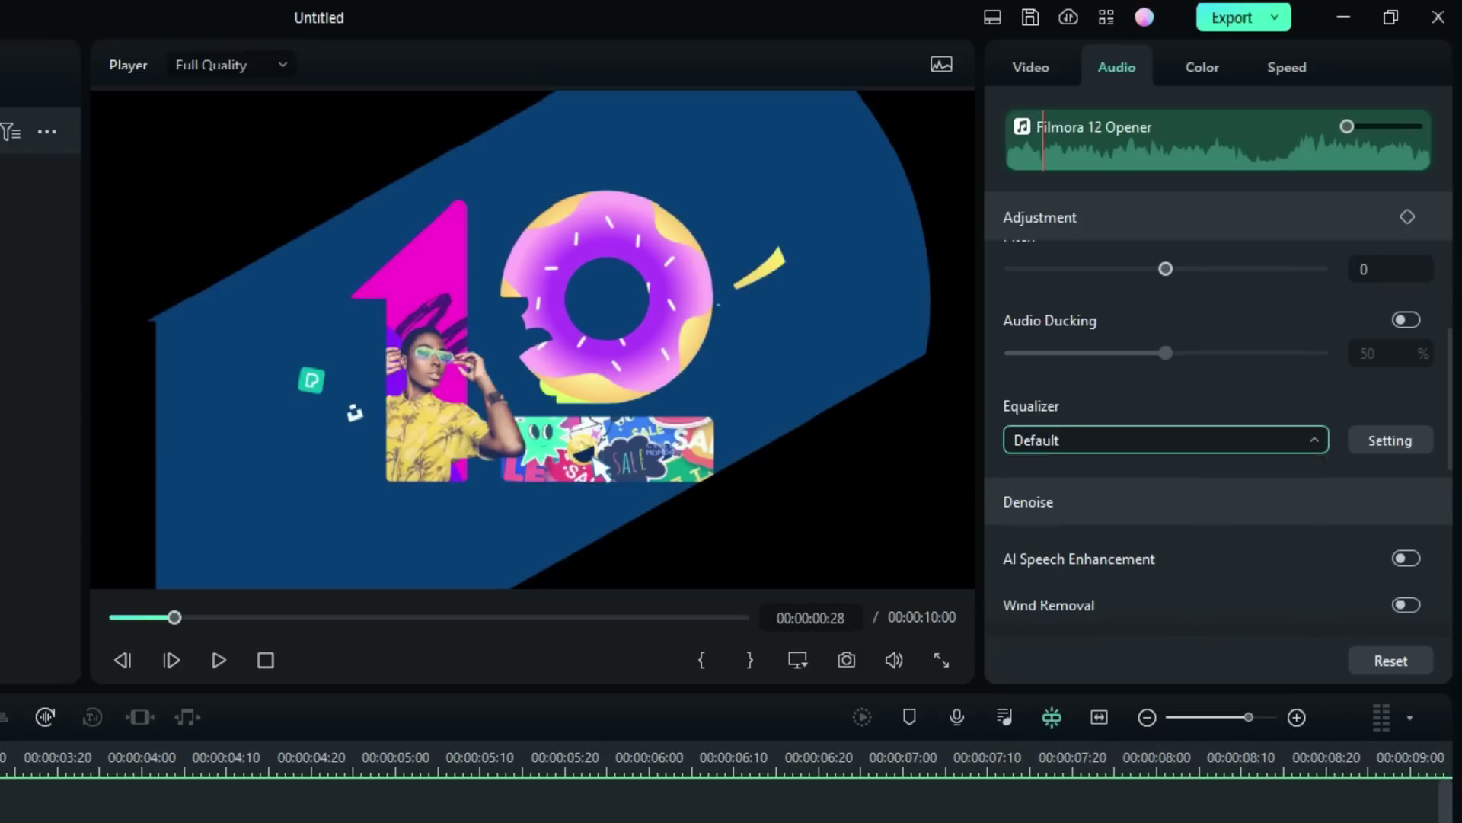
pyautogui.click(1383, 439)
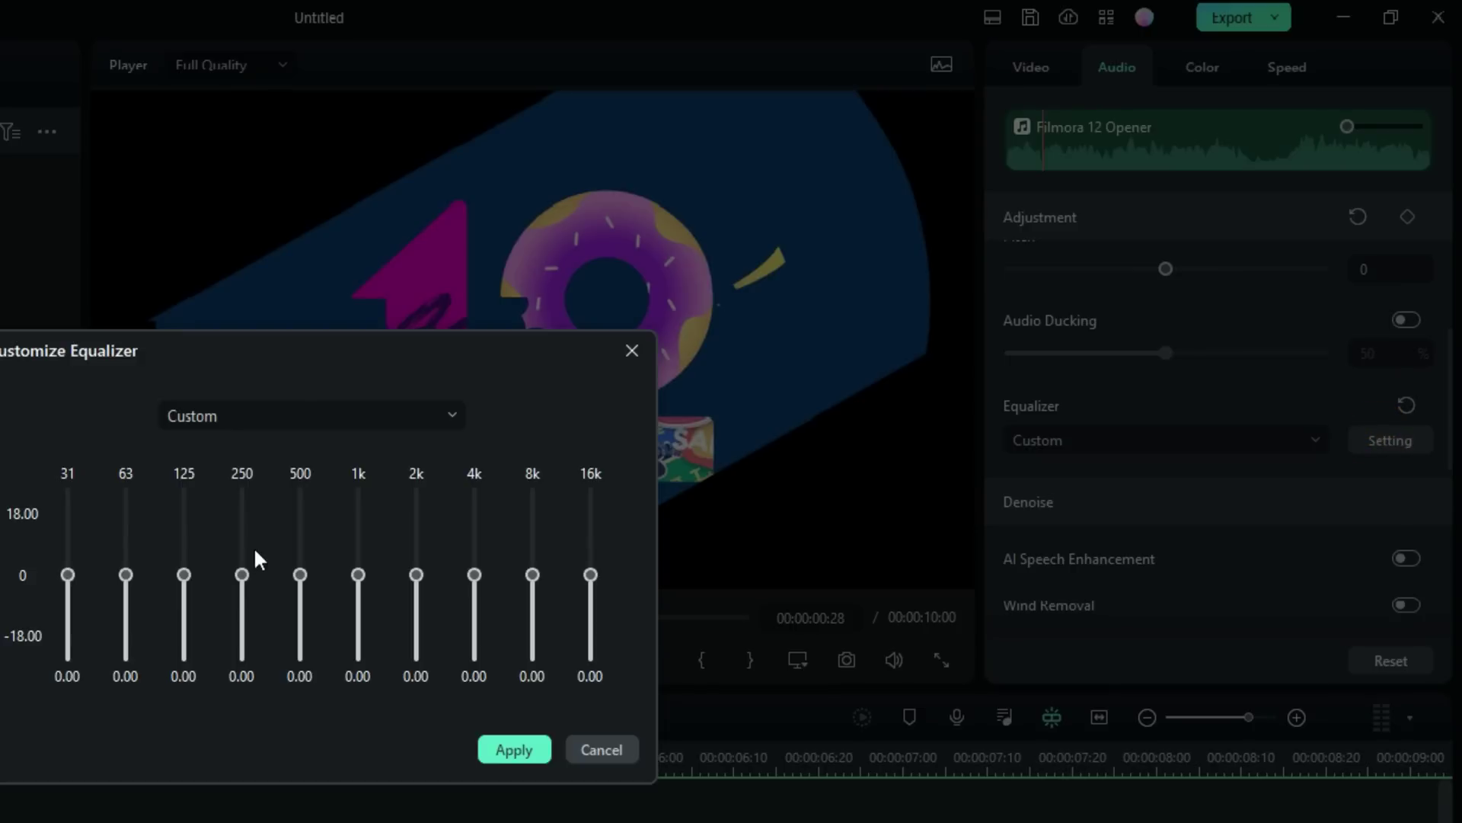
pyautogui.click(602, 749)
pyautogui.scroll(-2, 1064, 441)
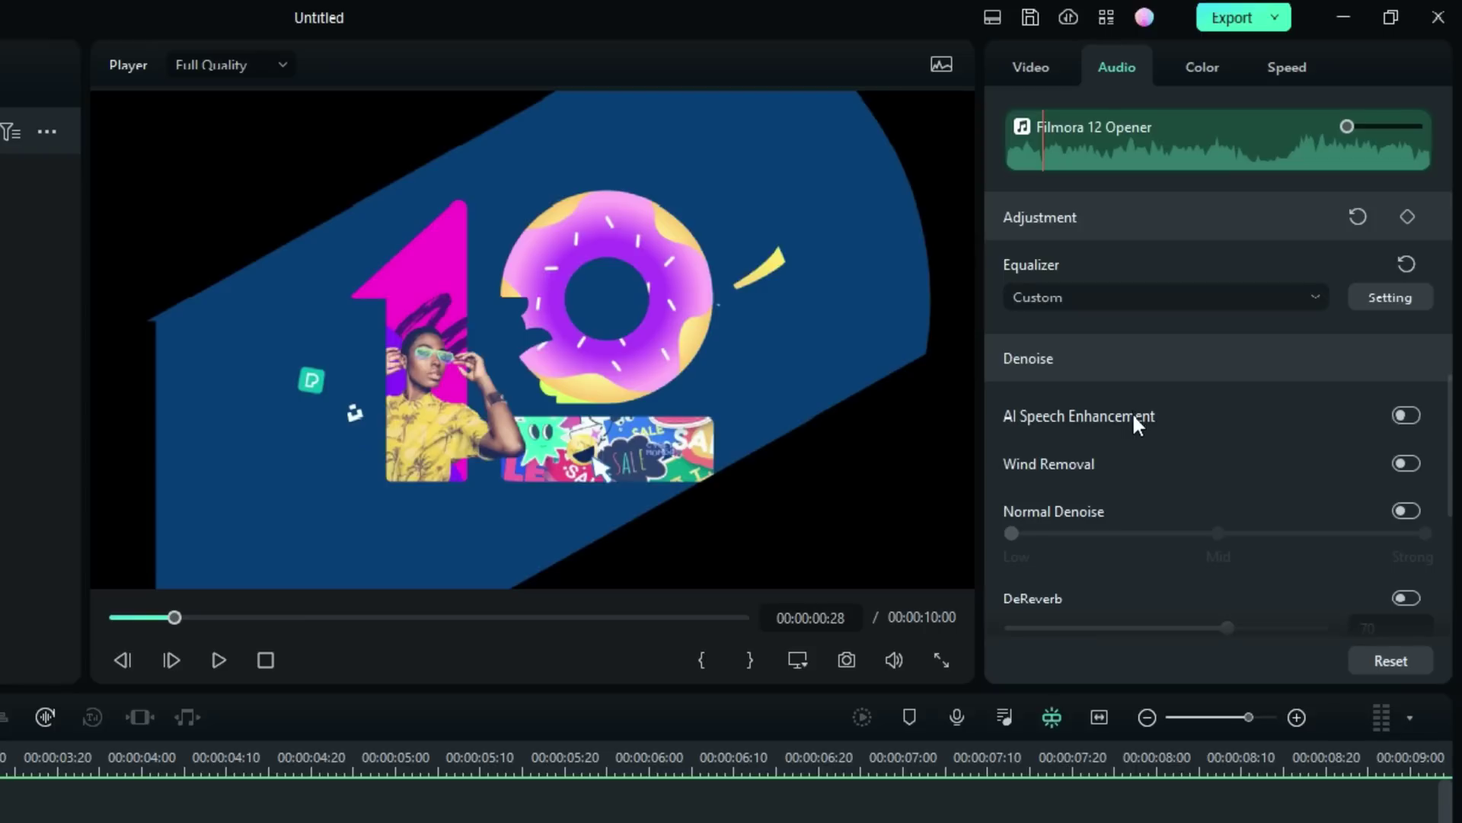
# Step: Try Wind Removal and Normal Denoise, switching each back off, and play the clip to listen
pyautogui.click(1407, 464)
pyautogui.click(1407, 463)
pyautogui.scroll(-1, 1203, 450)
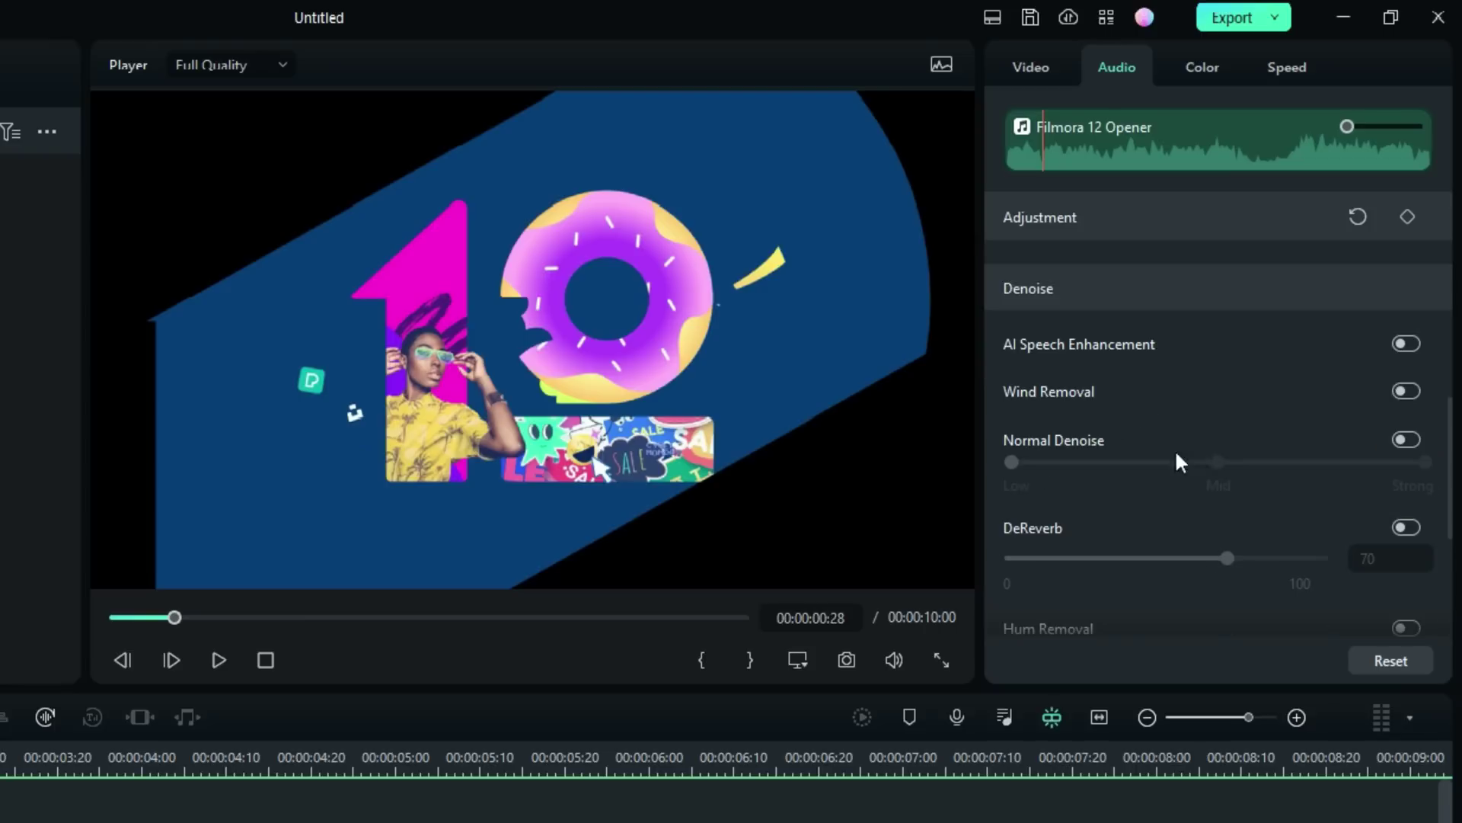
pyautogui.click(1401, 437)
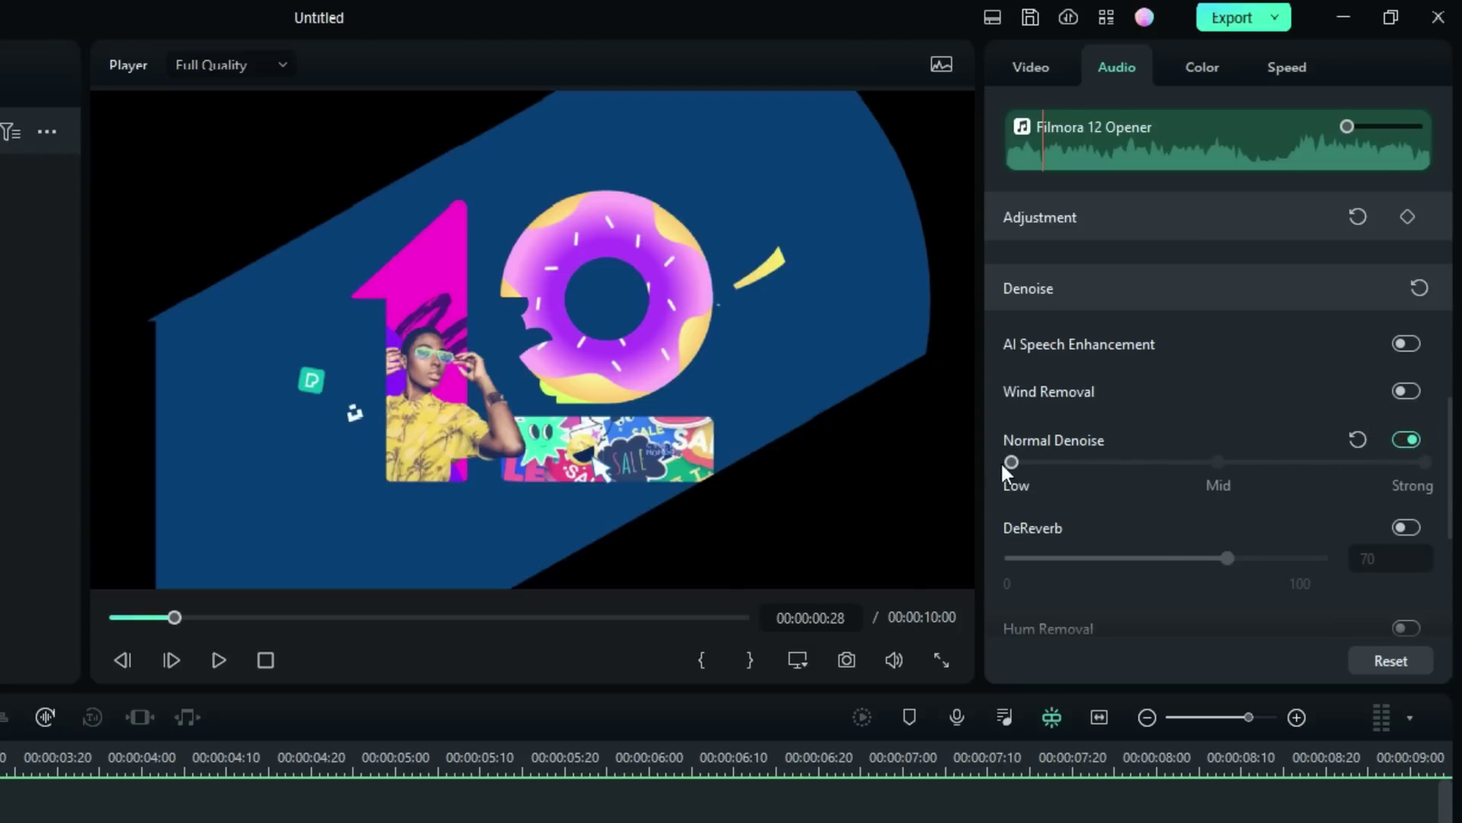
pyautogui.click(1411, 441)
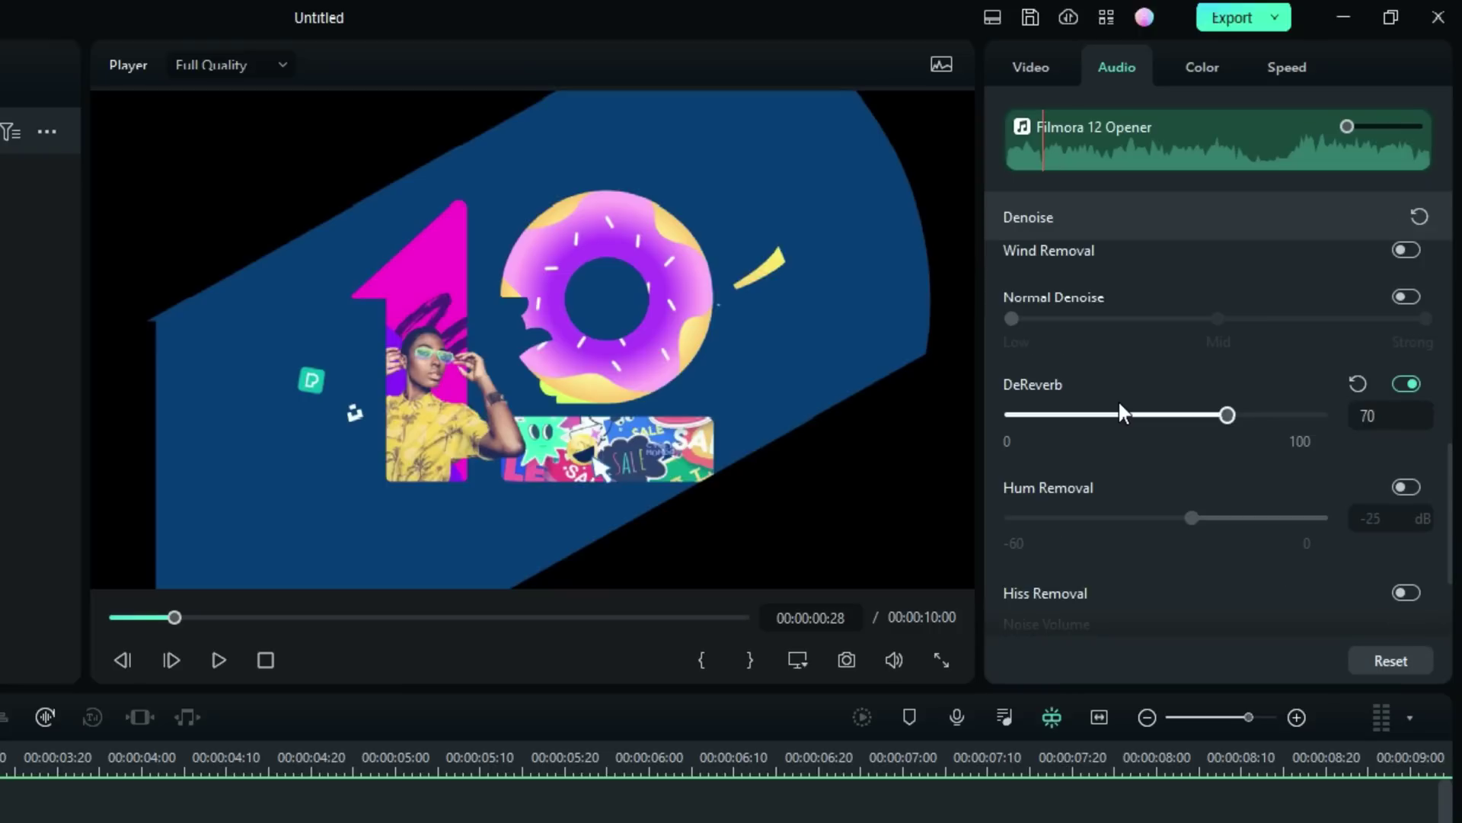
pyautogui.click(218, 660)
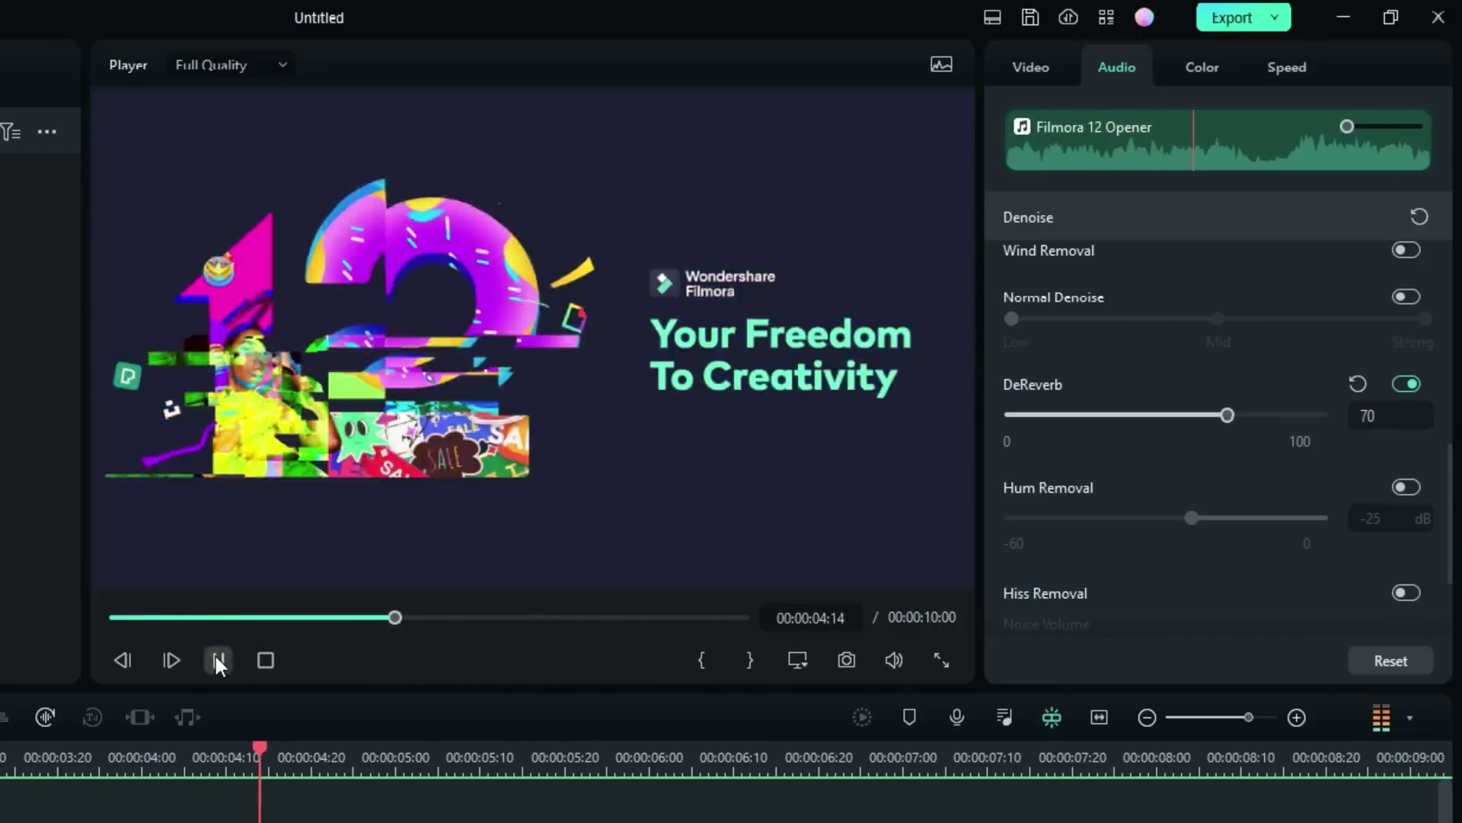
pyautogui.click(218, 659)
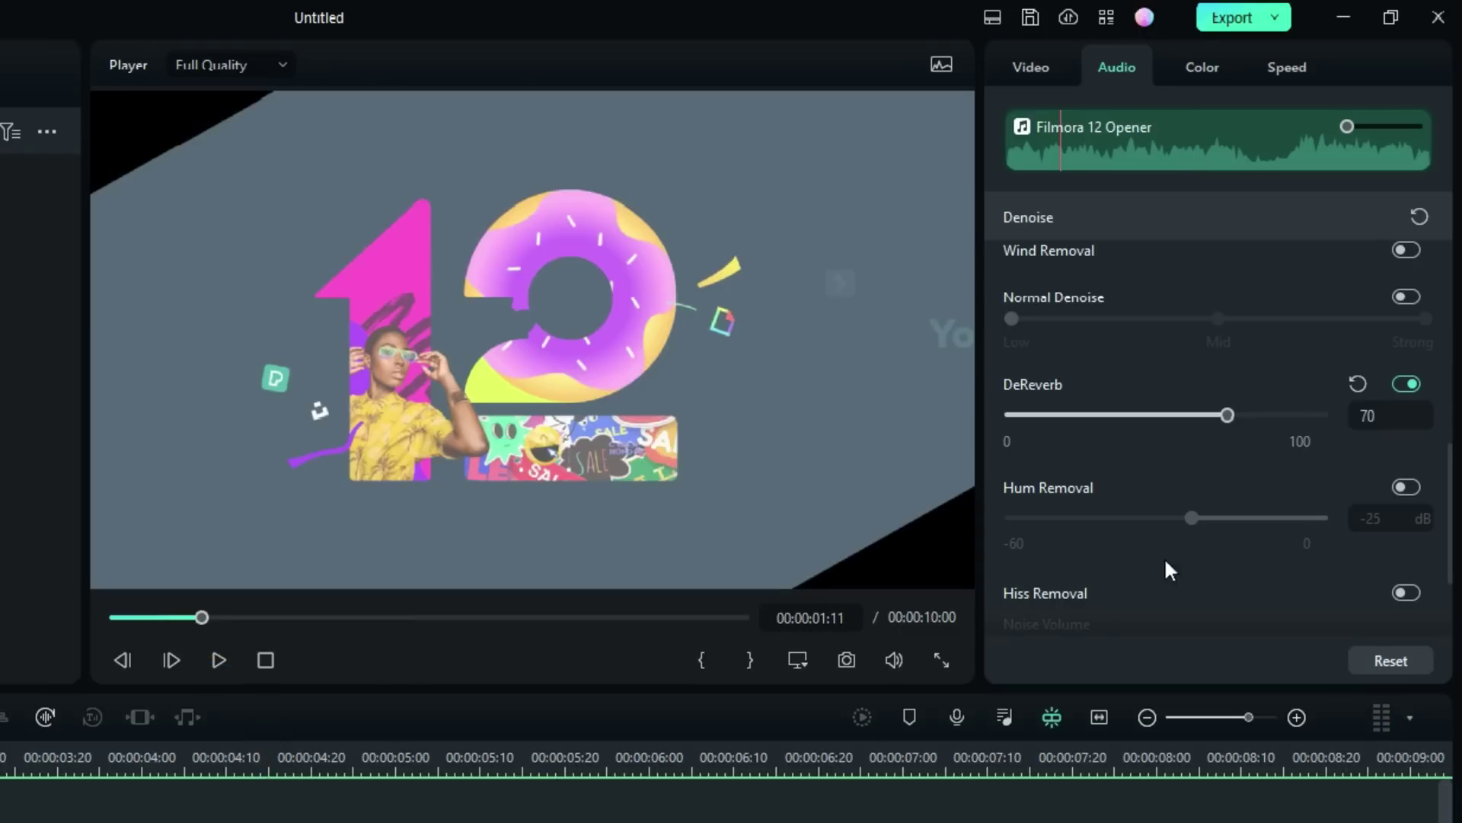
# Step: Turn off DeReverb and play the clip to compare, pausing at 00:00:03:10
pyautogui.click(1409, 382)
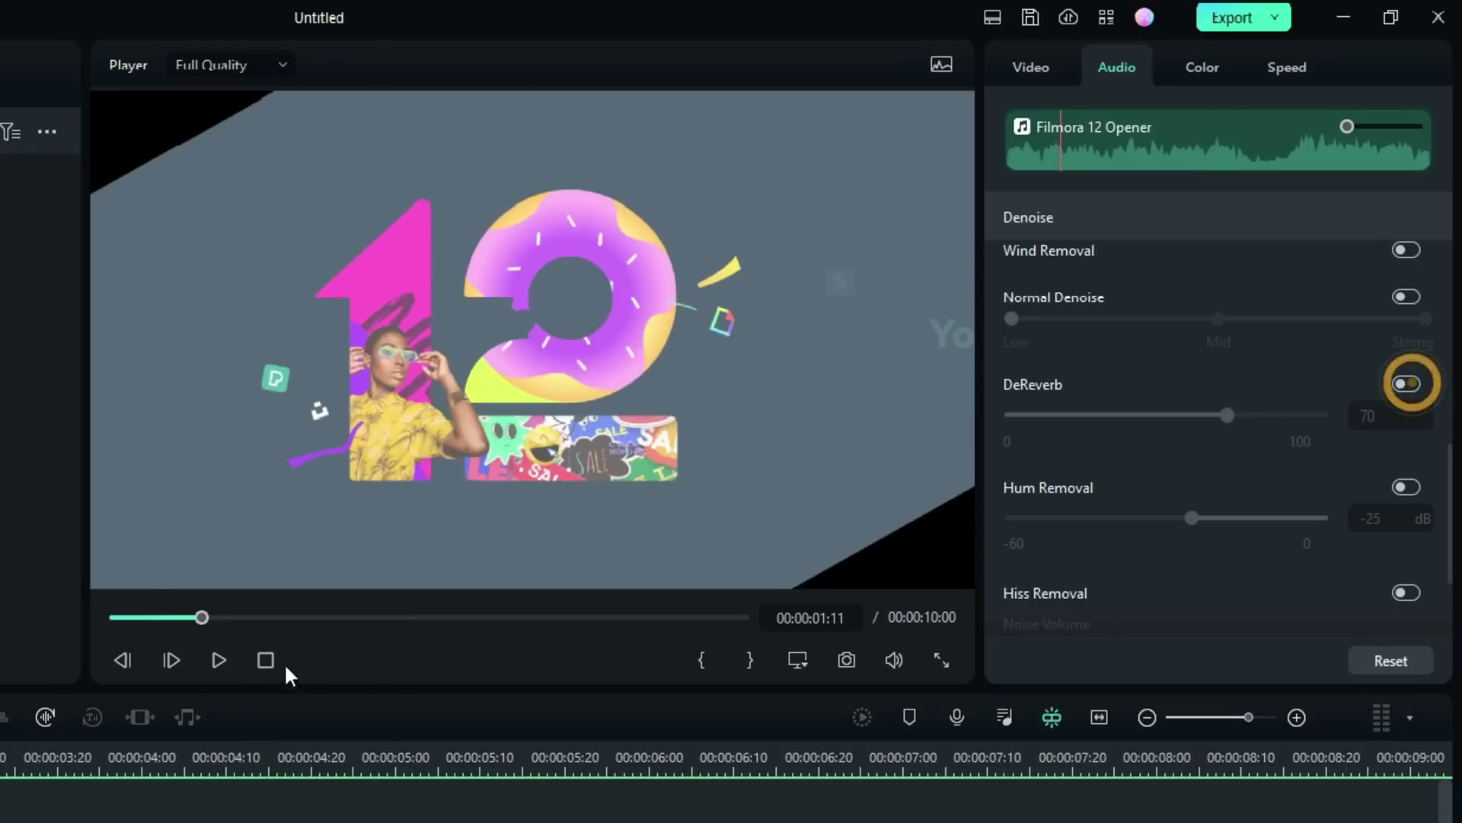
pyautogui.click(219, 661)
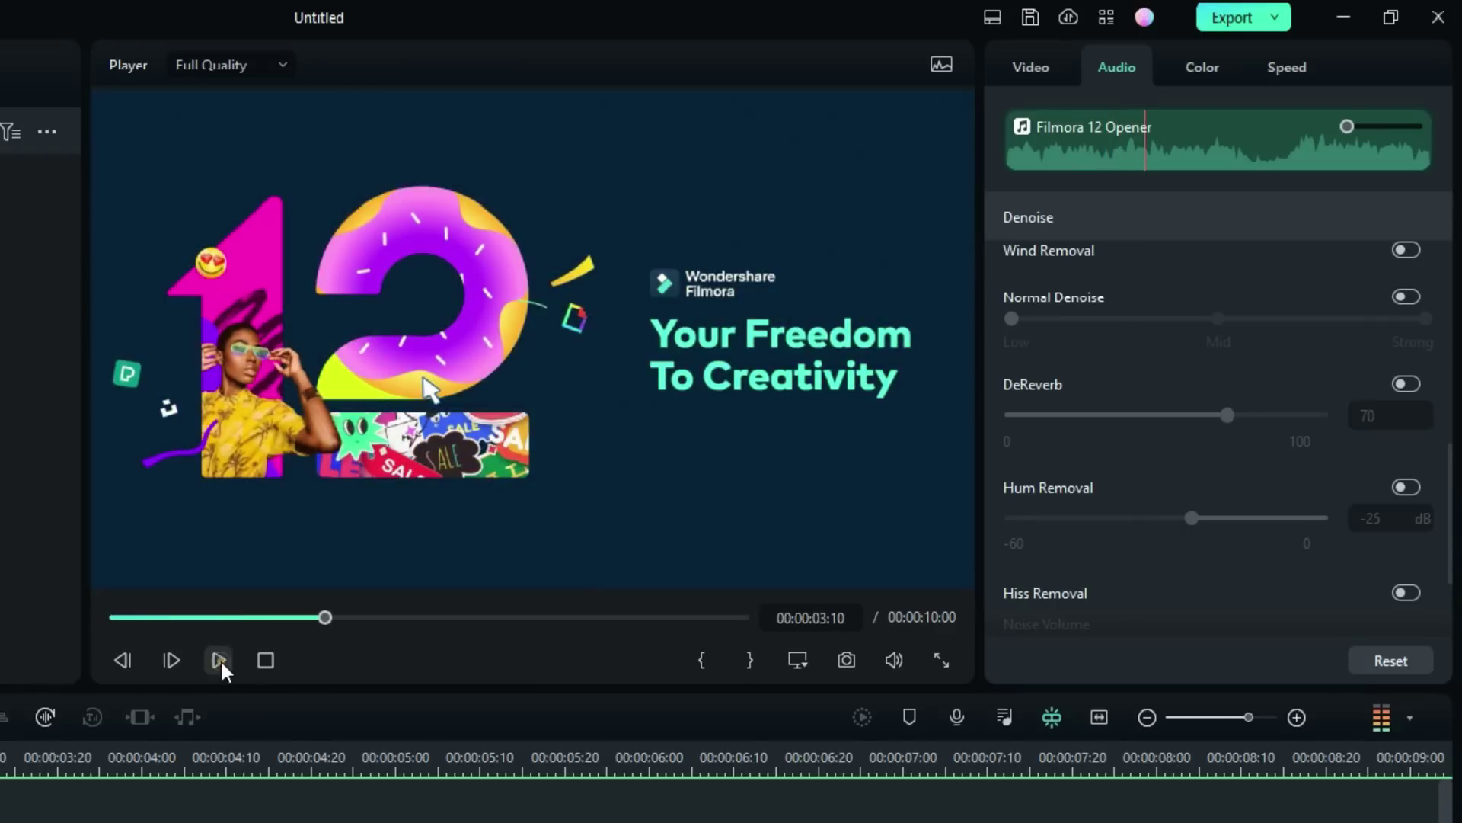
pyautogui.click(219, 660)
pyautogui.scroll(-1, 1251, 488)
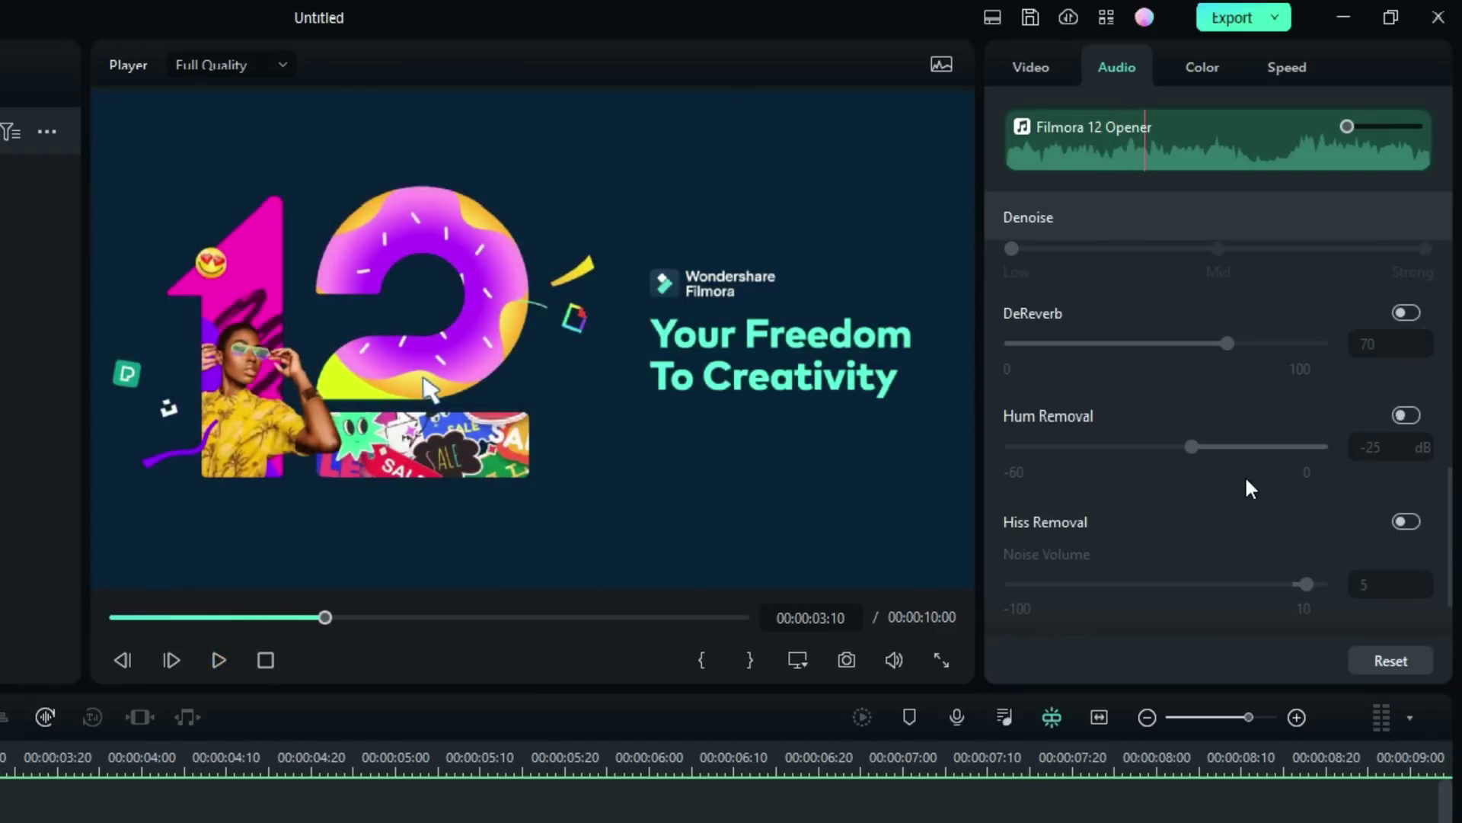
# Step: Test Hum Removal and Hiss Removal (Noise Volume 5, Denoise Level 3), leaving both off afterward
pyautogui.click(1405, 416)
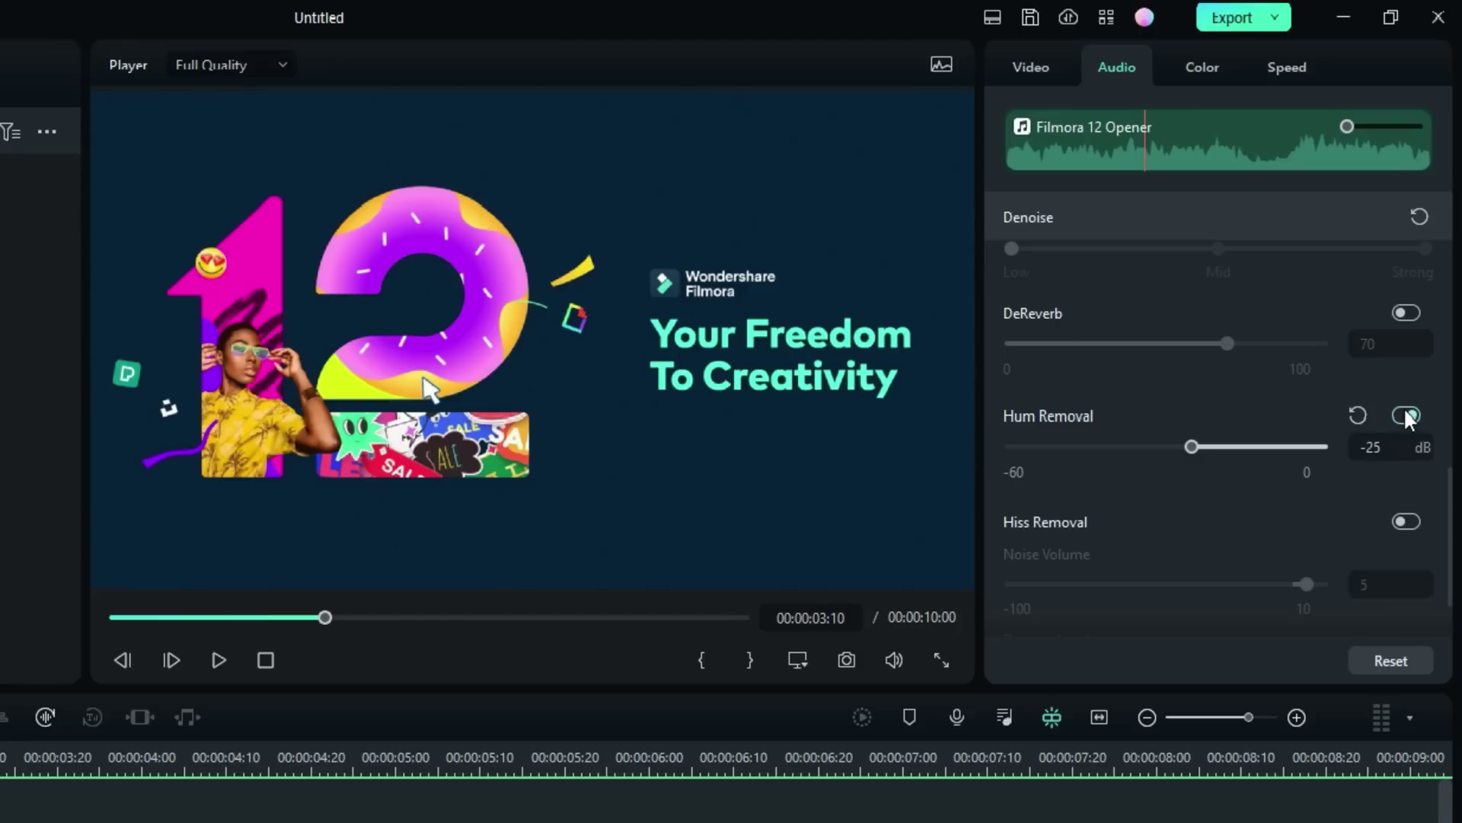
pyautogui.click(1405, 415)
pyautogui.scroll(-1, 1405, 419)
pyautogui.click(1406, 427)
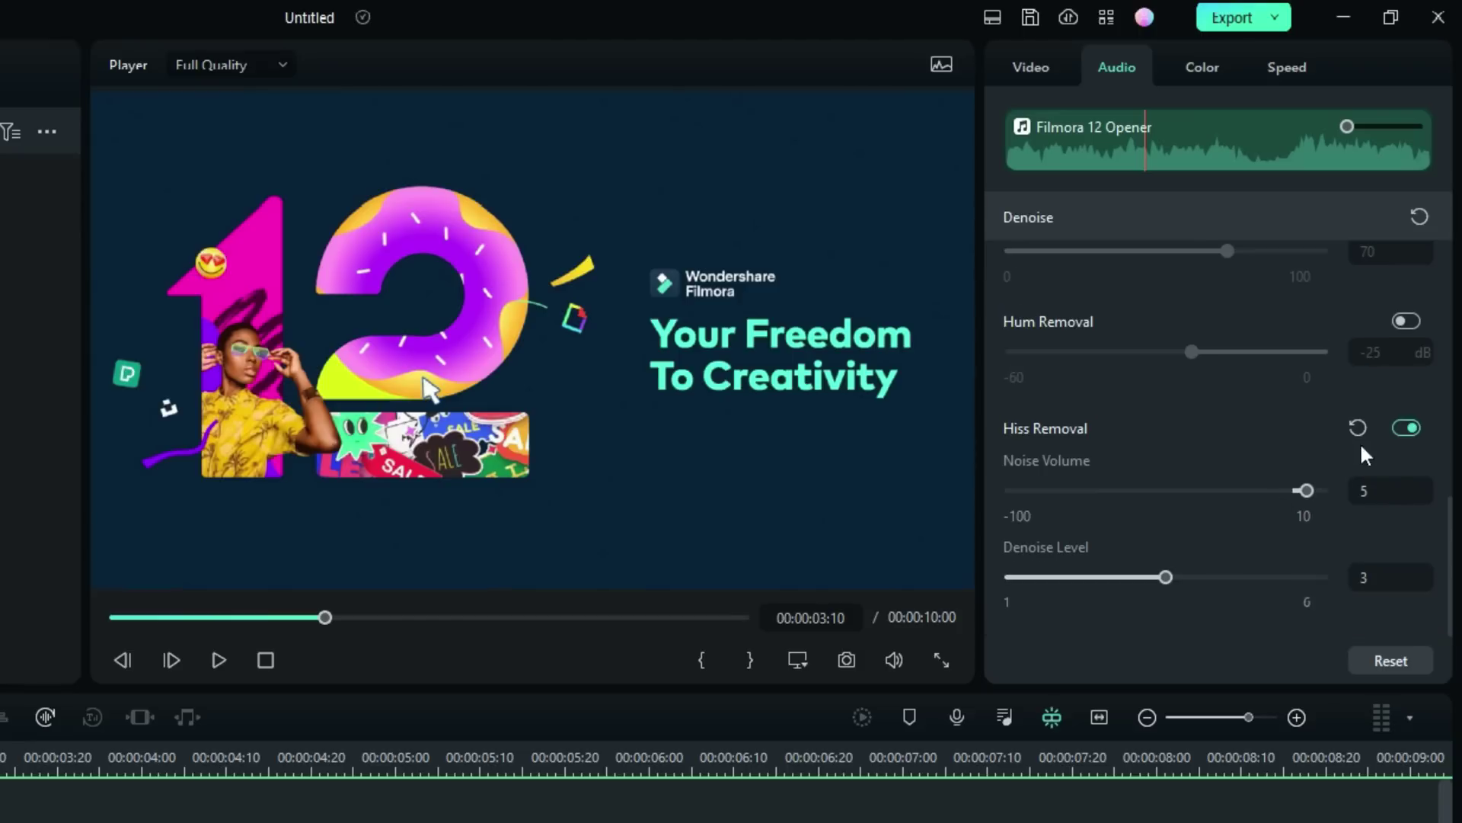
pyautogui.click(1410, 428)
pyautogui.click(1410, 428)
pyautogui.click(1407, 426)
# Step: Add a volume keyframe at 00:00:03:10 and raise the volume there to 3.8 dB
pyautogui.scroll(5, 1263, 522)
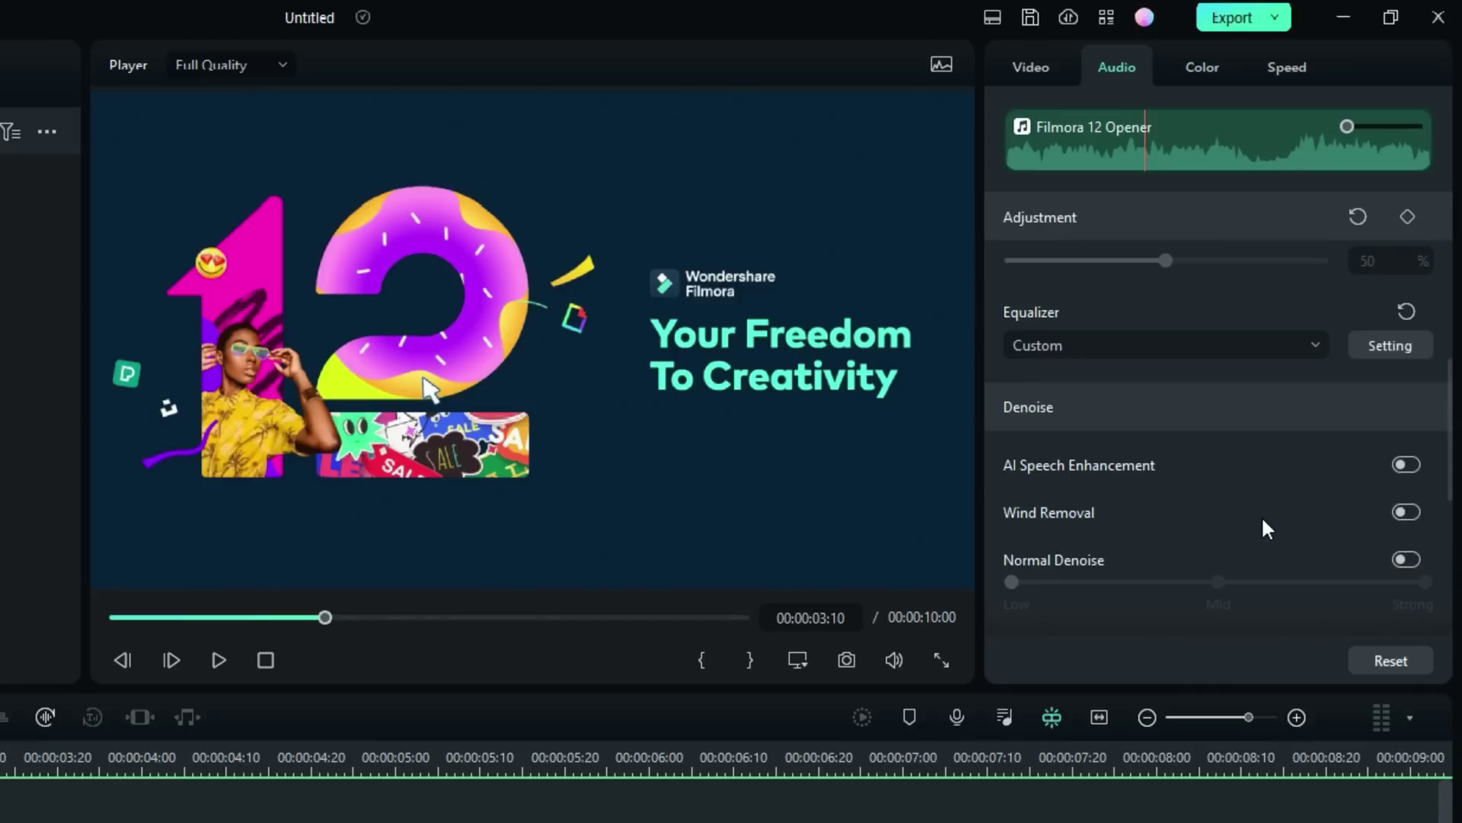
pyautogui.scroll(6, 1263, 522)
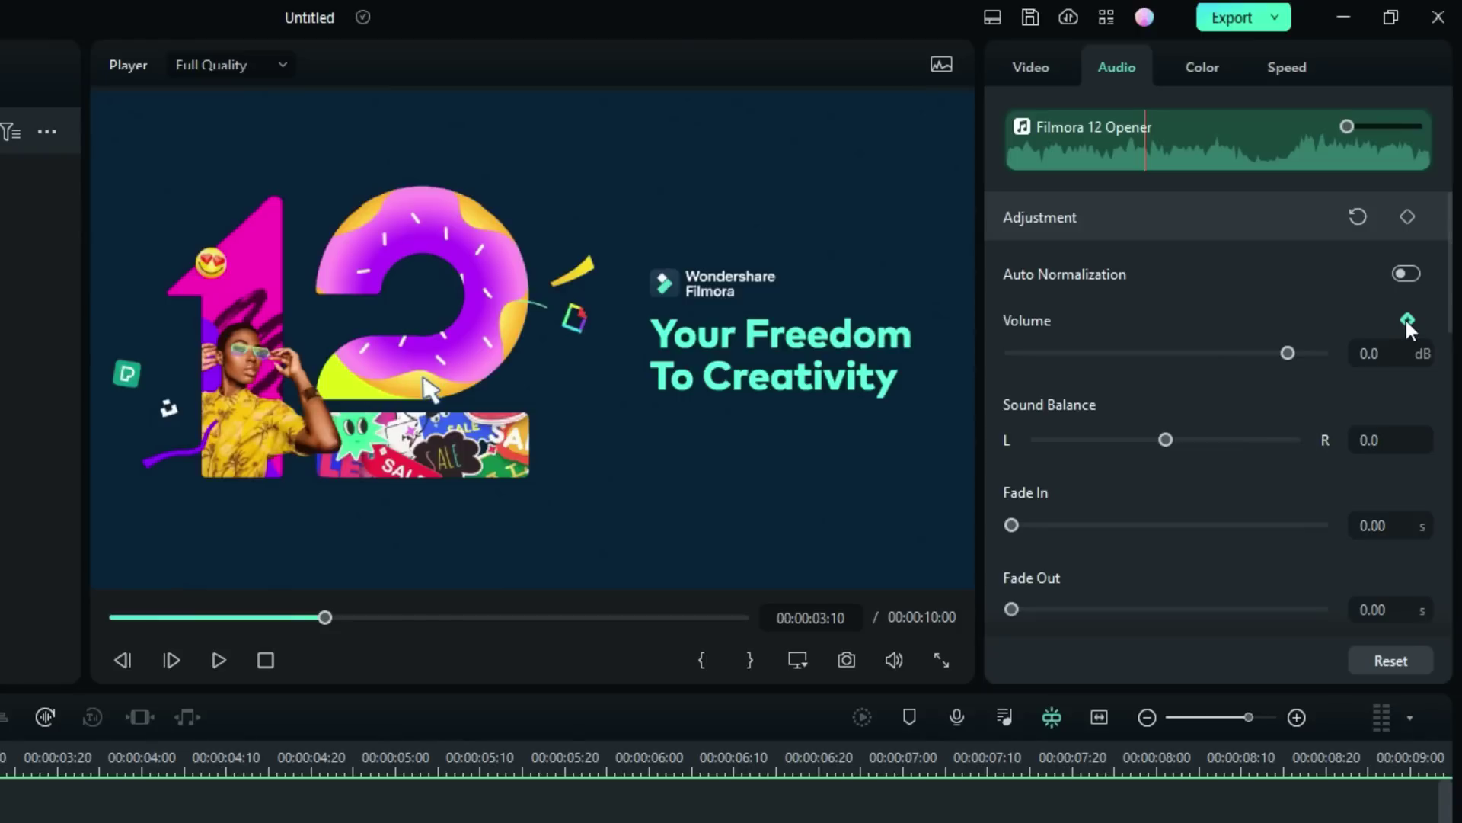
pyautogui.click(1408, 218)
pyautogui.scroll(-3, 1266, 388)
pyautogui.scroll(3, 1267, 388)
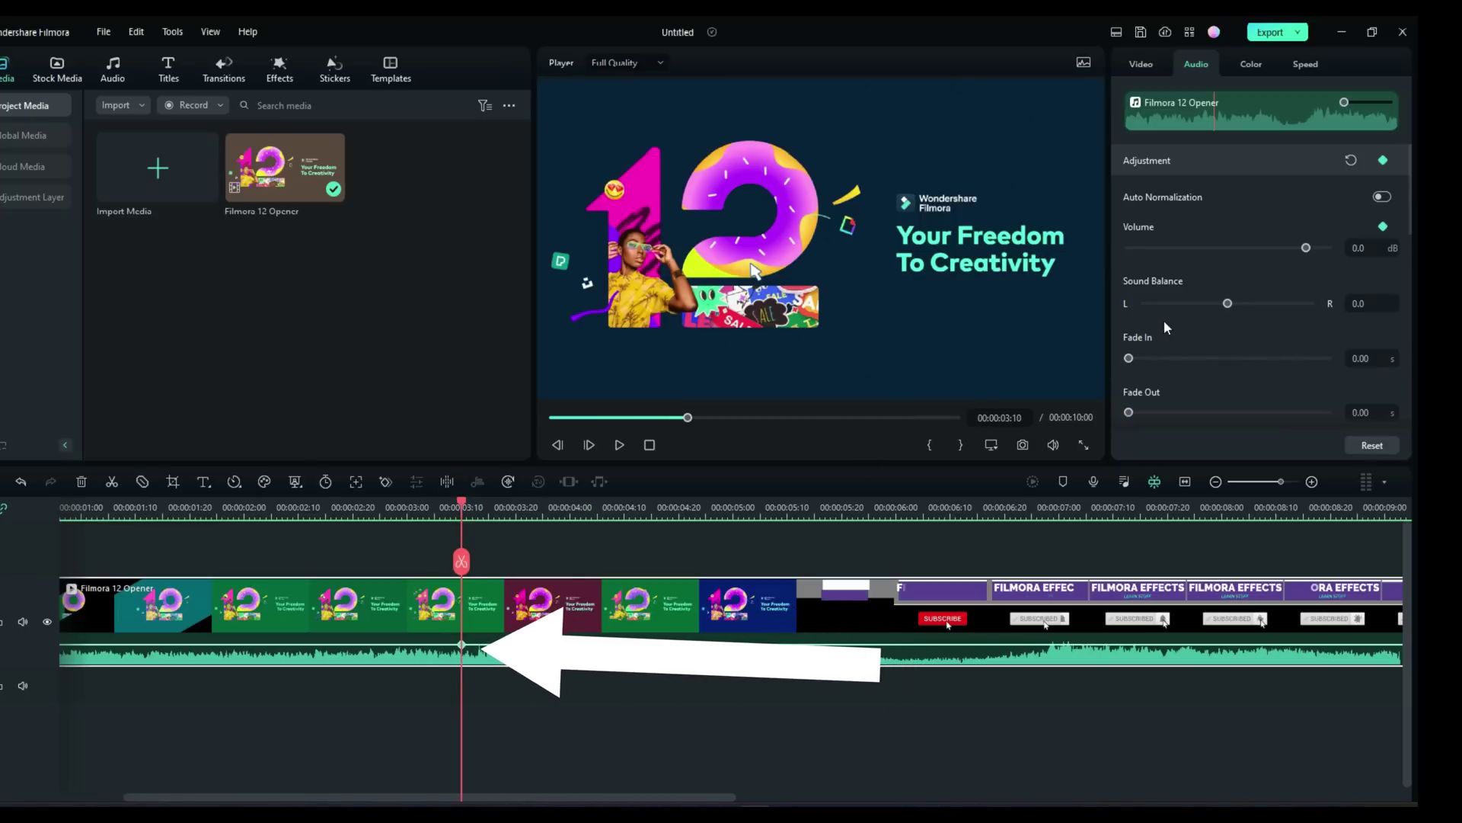
pyautogui.moveTo(1307, 252); pyautogui.dragTo(1312, 248)
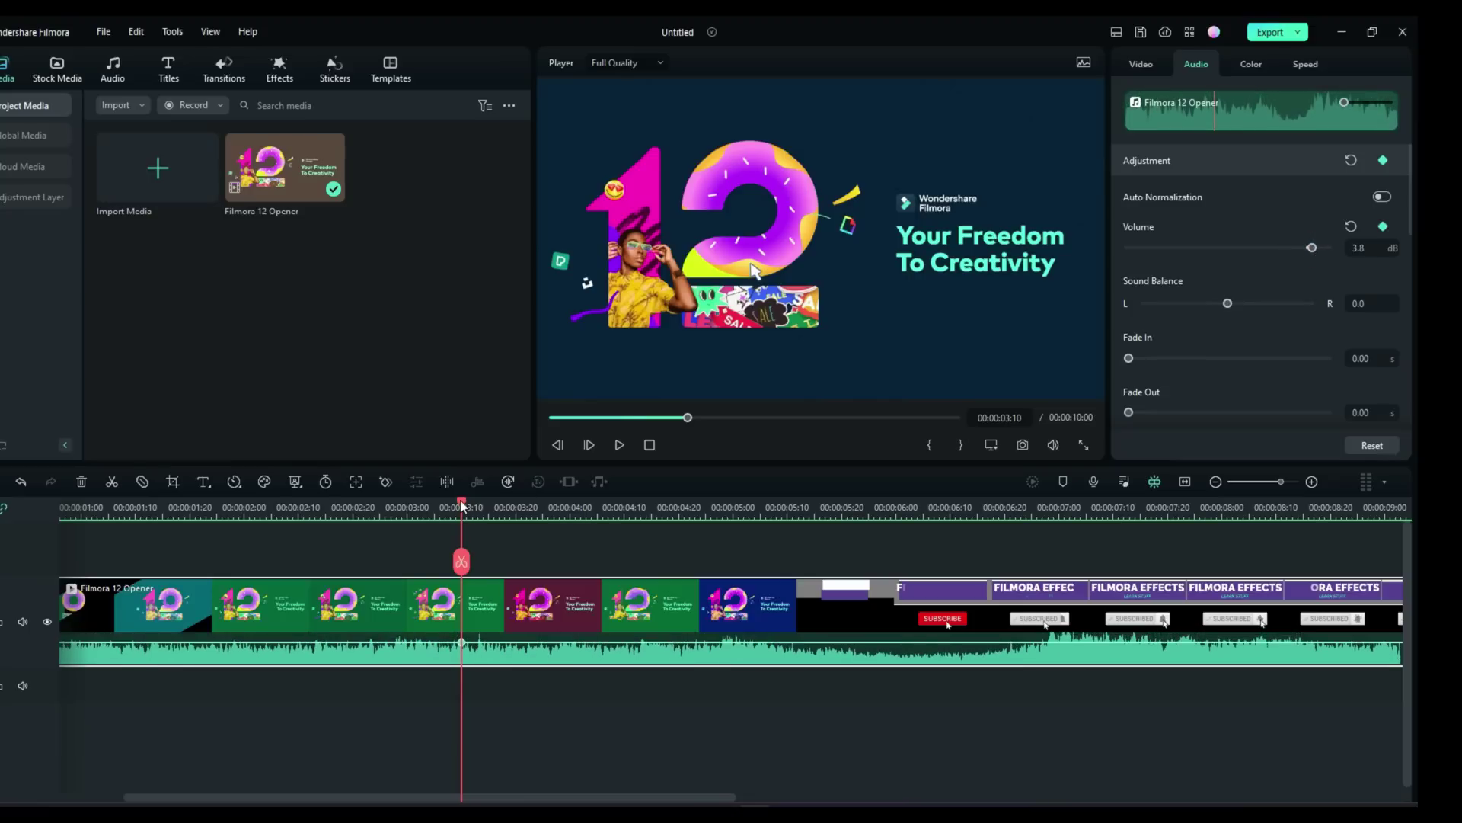
# Step: Add a second keyframe at 00:00:05:17 dropping volume to about -31 dB, then play the fade
pyautogui.moveTo(461, 503); pyautogui.dragTo(825, 501)
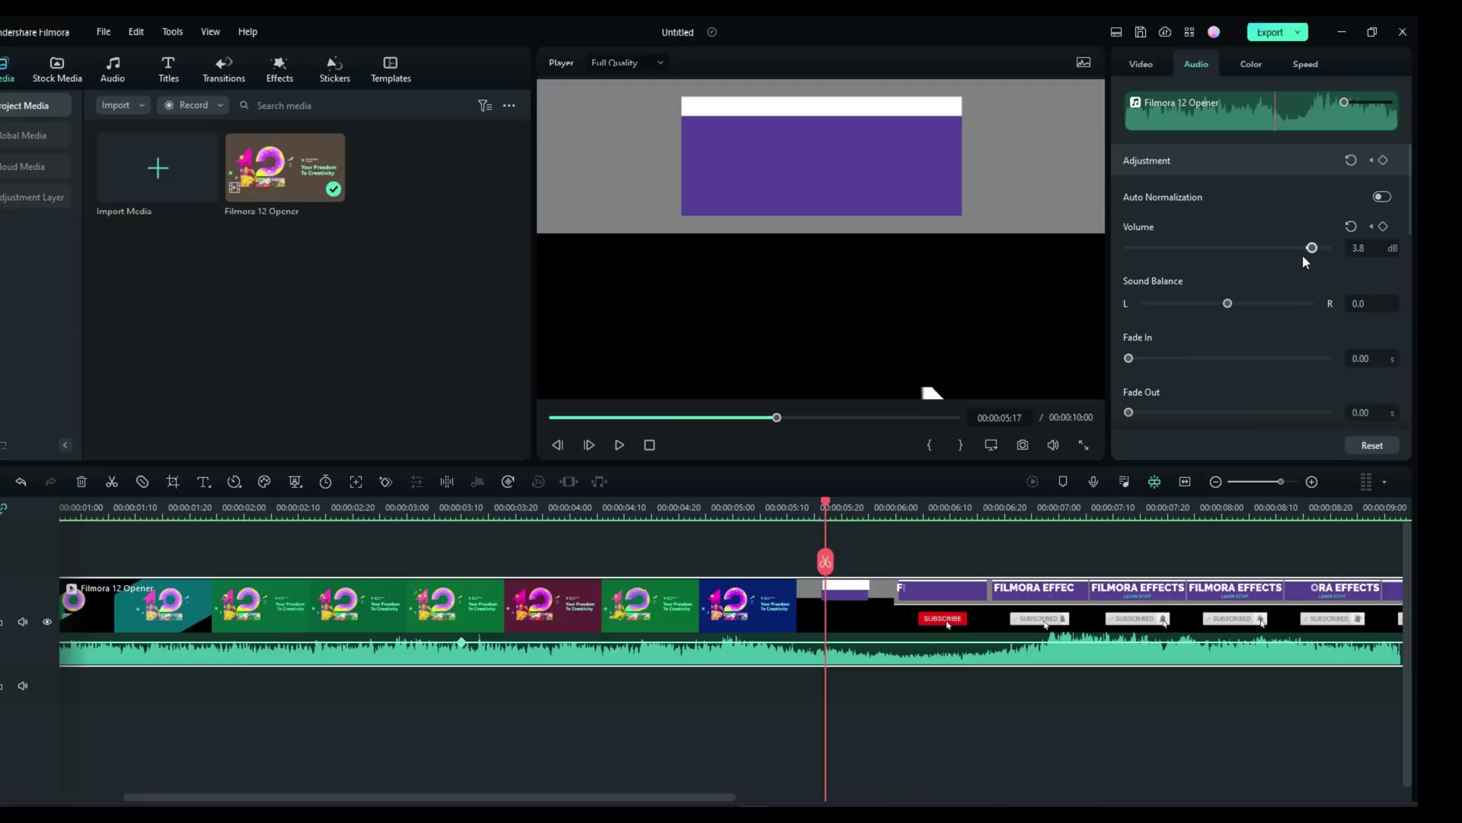
pyautogui.click(1386, 228)
pyautogui.moveTo(1309, 252); pyautogui.dragTo(1250, 251)
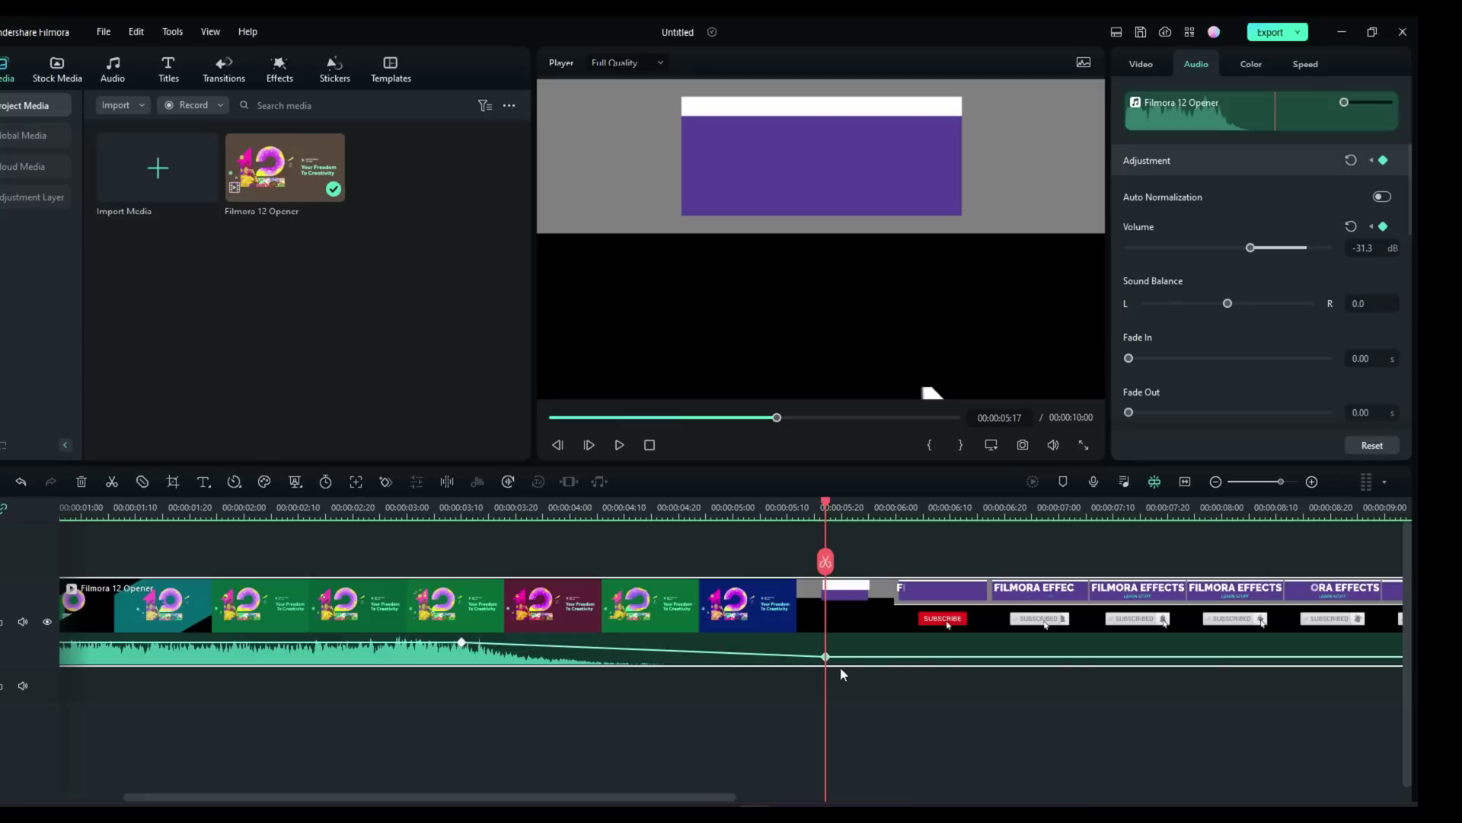
pyautogui.click(363, 510)
pyautogui.click(619, 445)
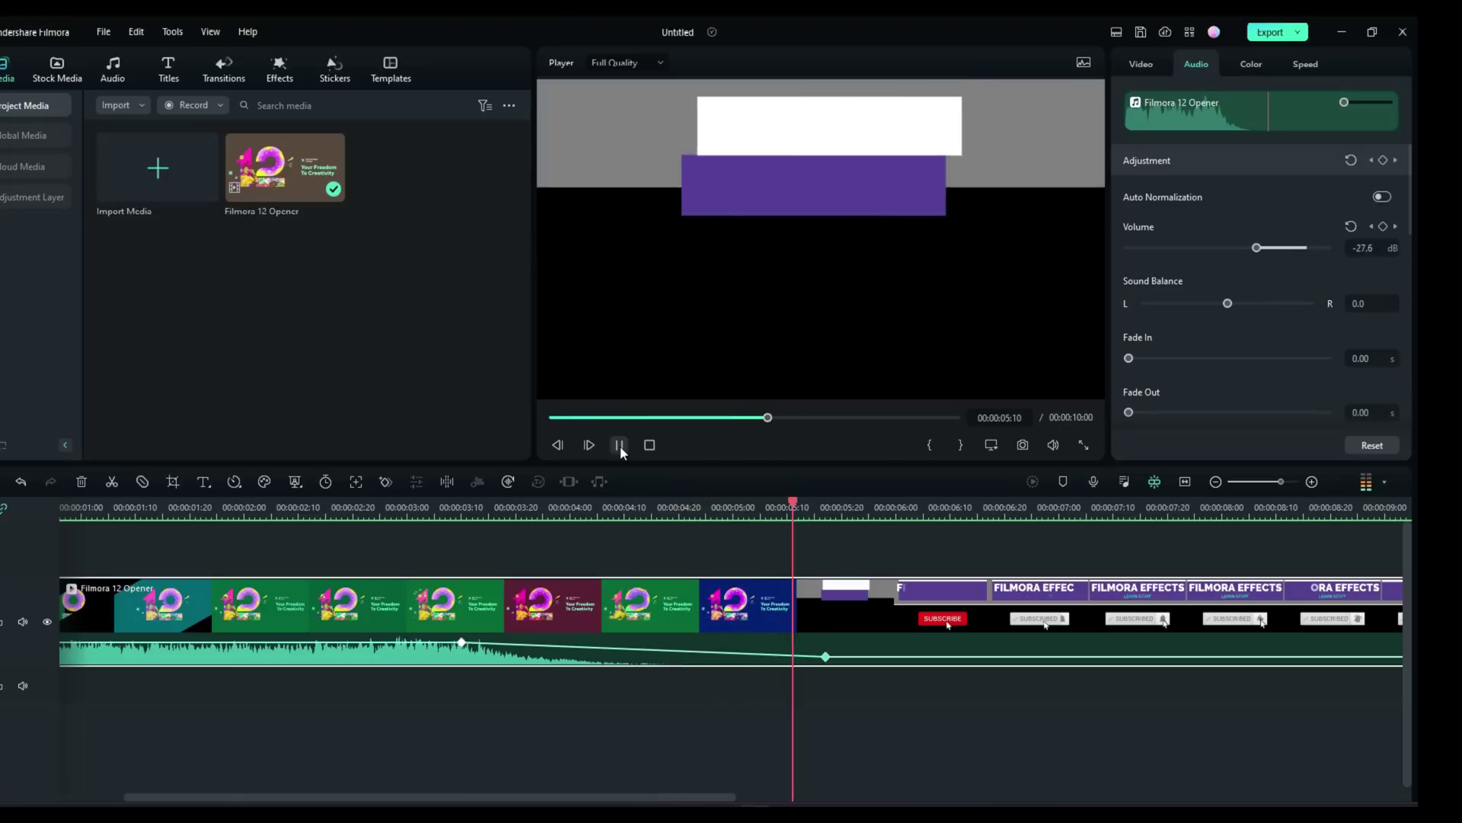
pyautogui.click(620, 445)
# Step: Reset the volume to 0.0 dB without keyframes, replay from 00:00:04:17, then bring up the Audio Mixer
pyautogui.click(1373, 446)
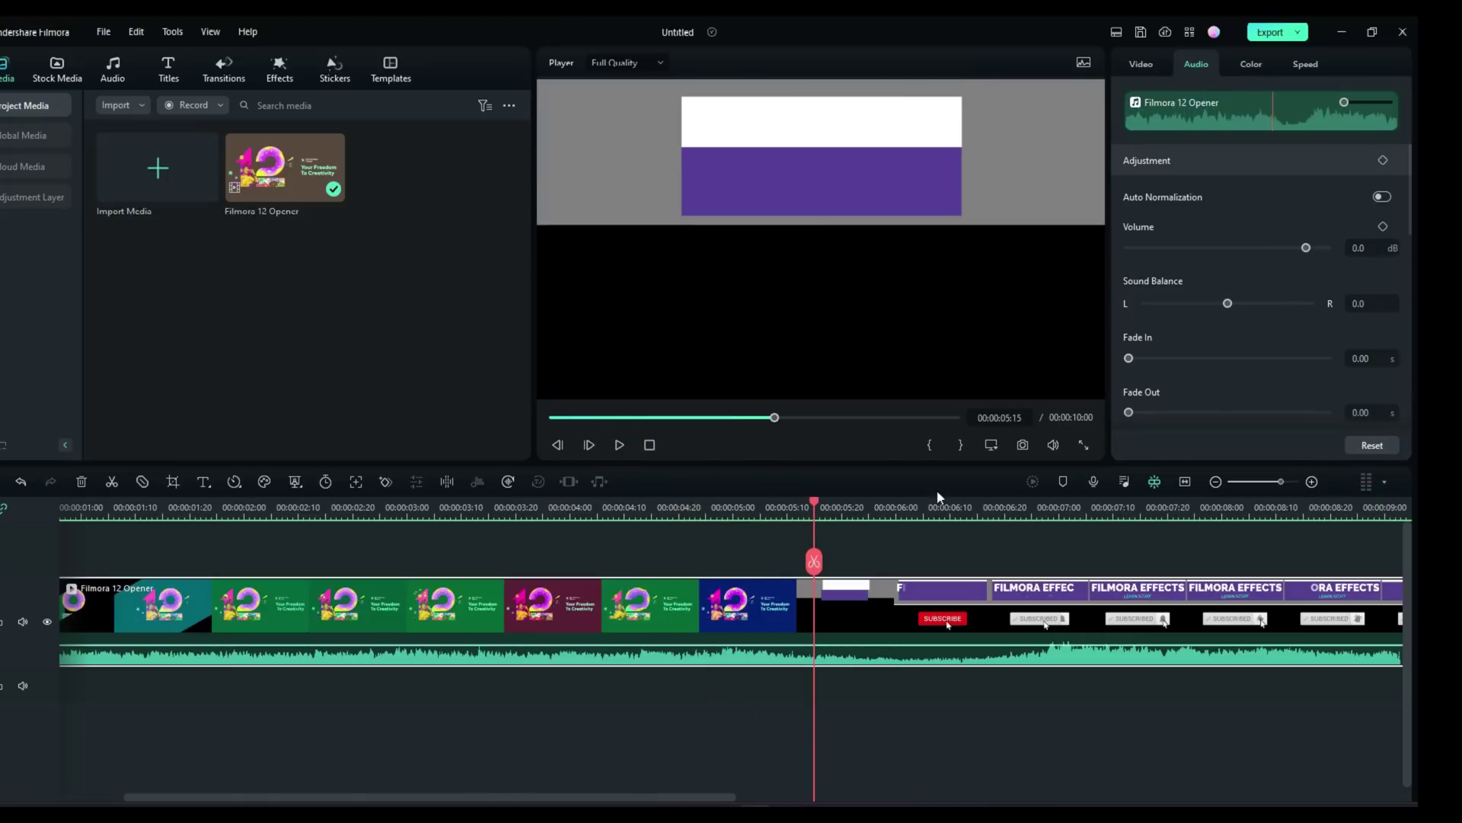
pyautogui.moveTo(817, 505); pyautogui.dragTo(686, 505)
pyautogui.click(619, 444)
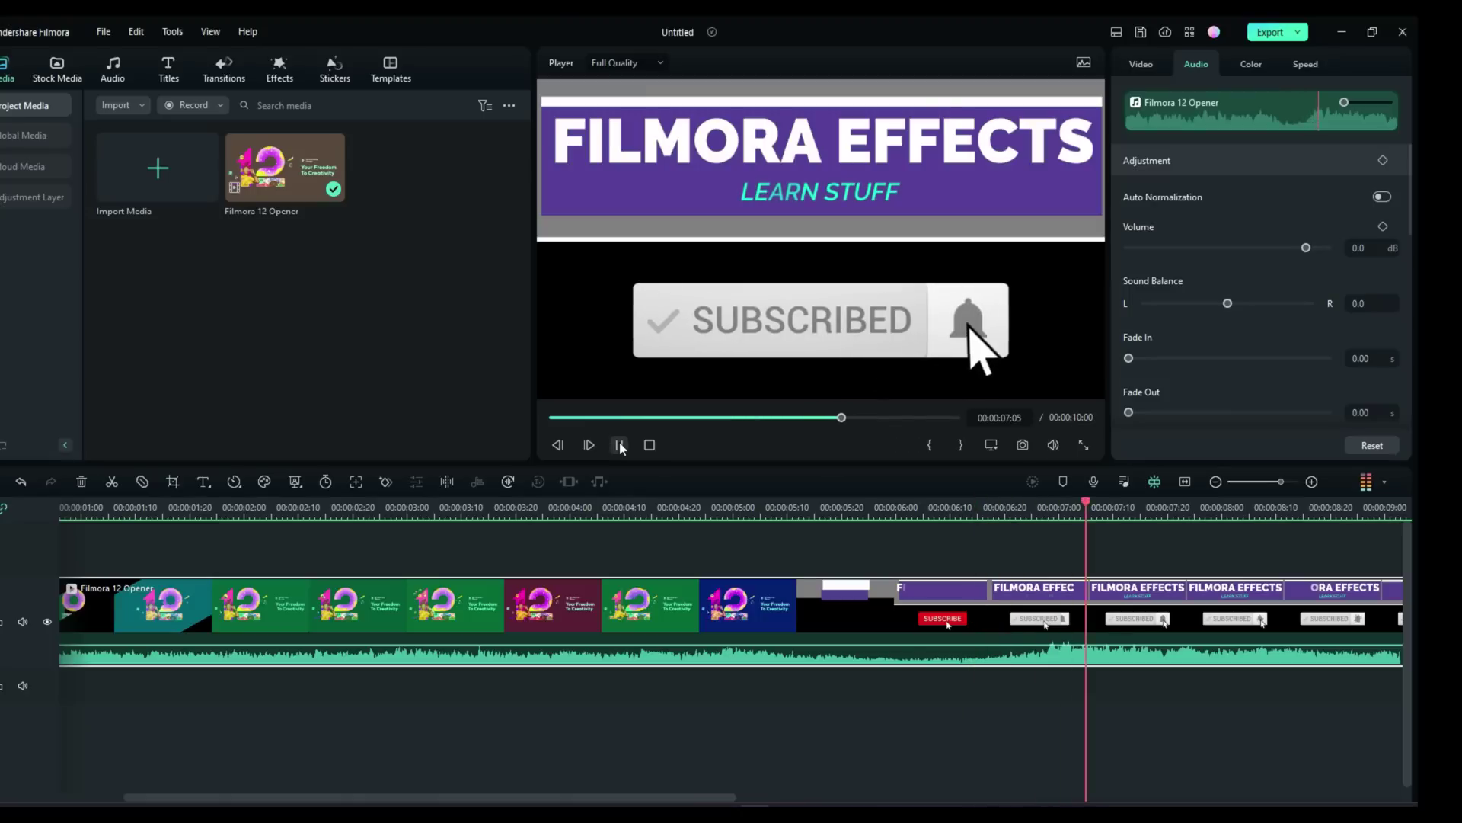
pyautogui.press('space')
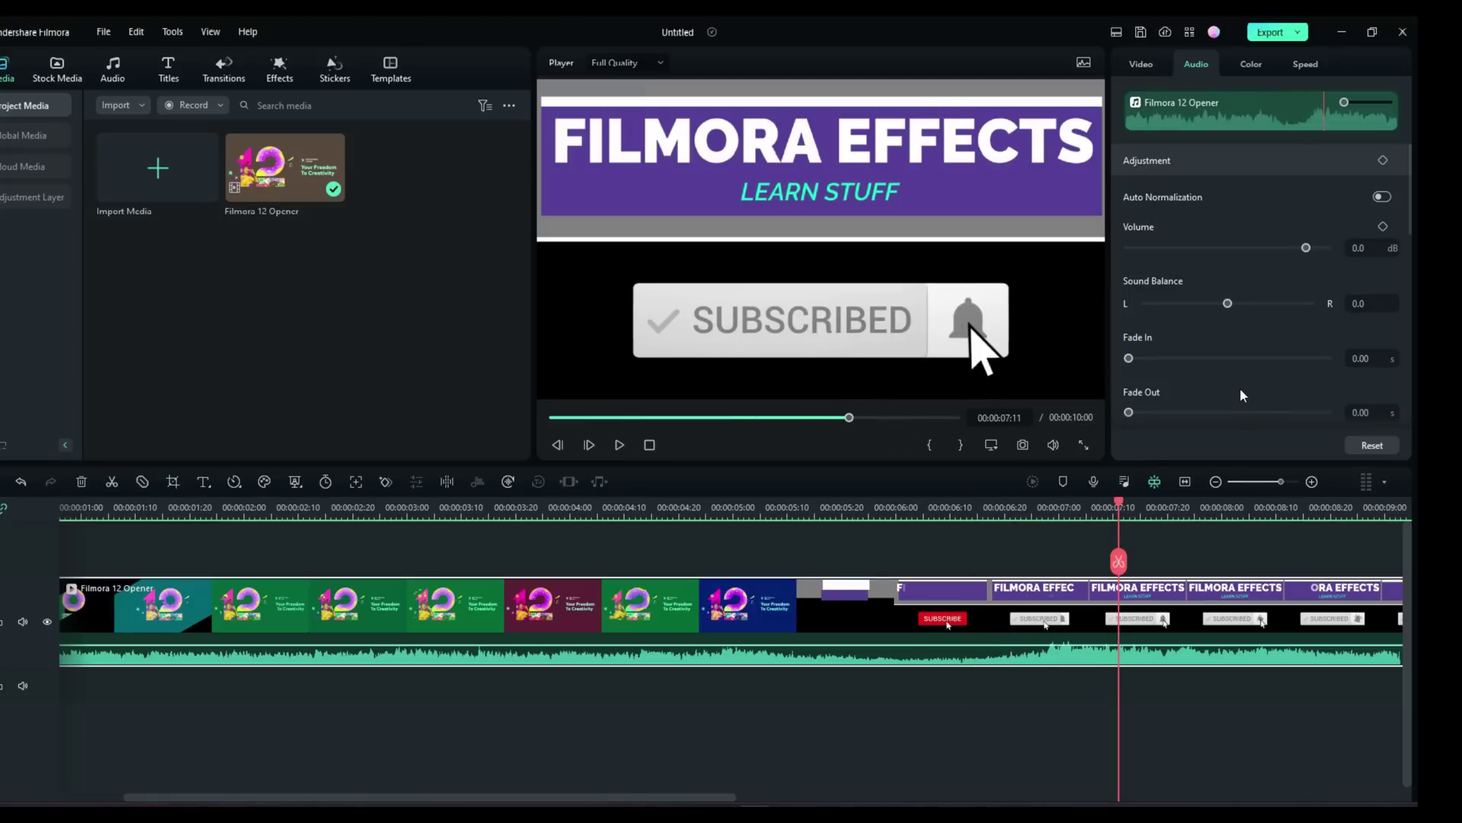
pyautogui.scroll(-5, 1236, 350)
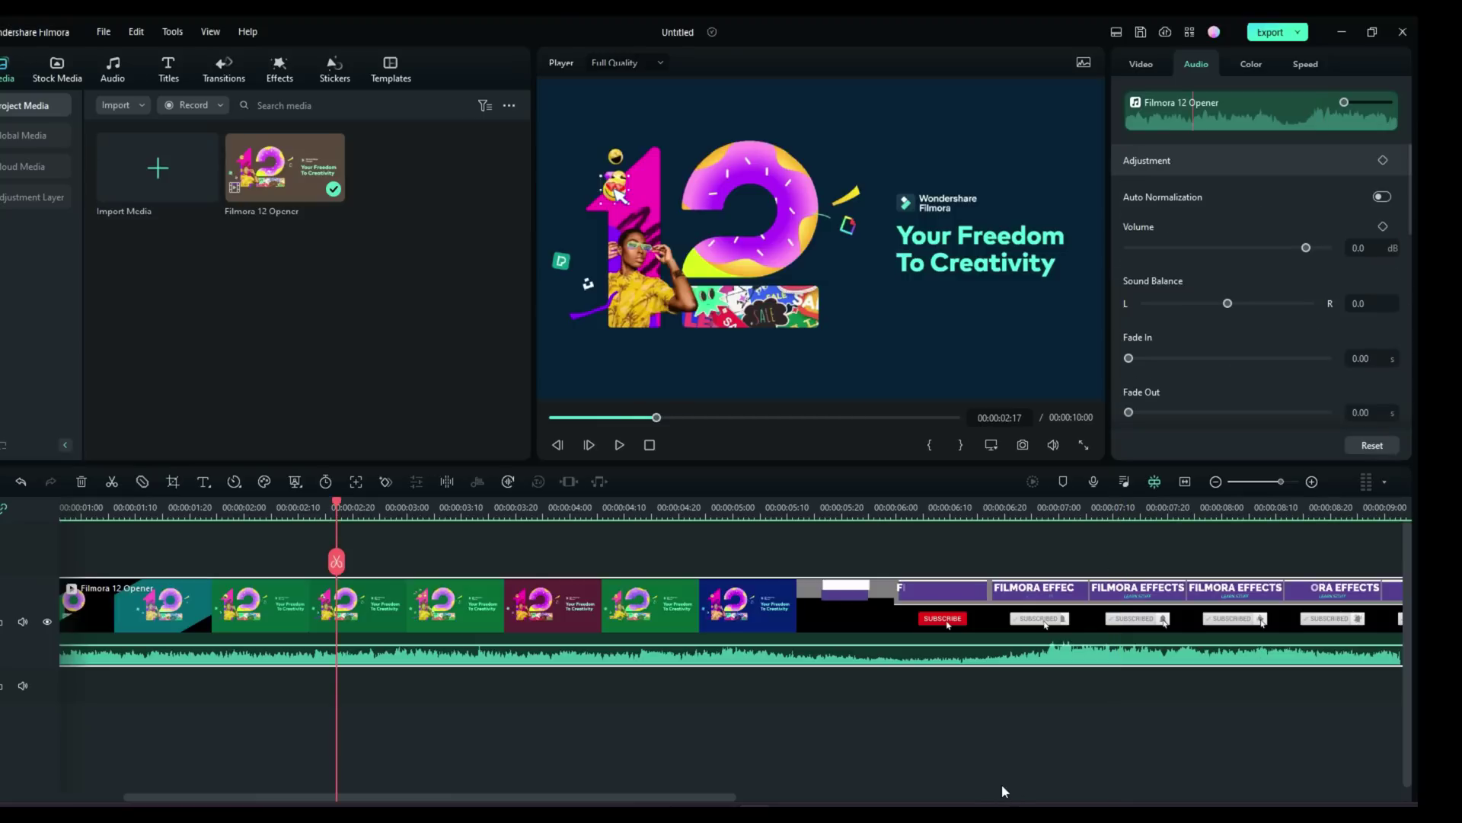
pyautogui.click(1124, 481)
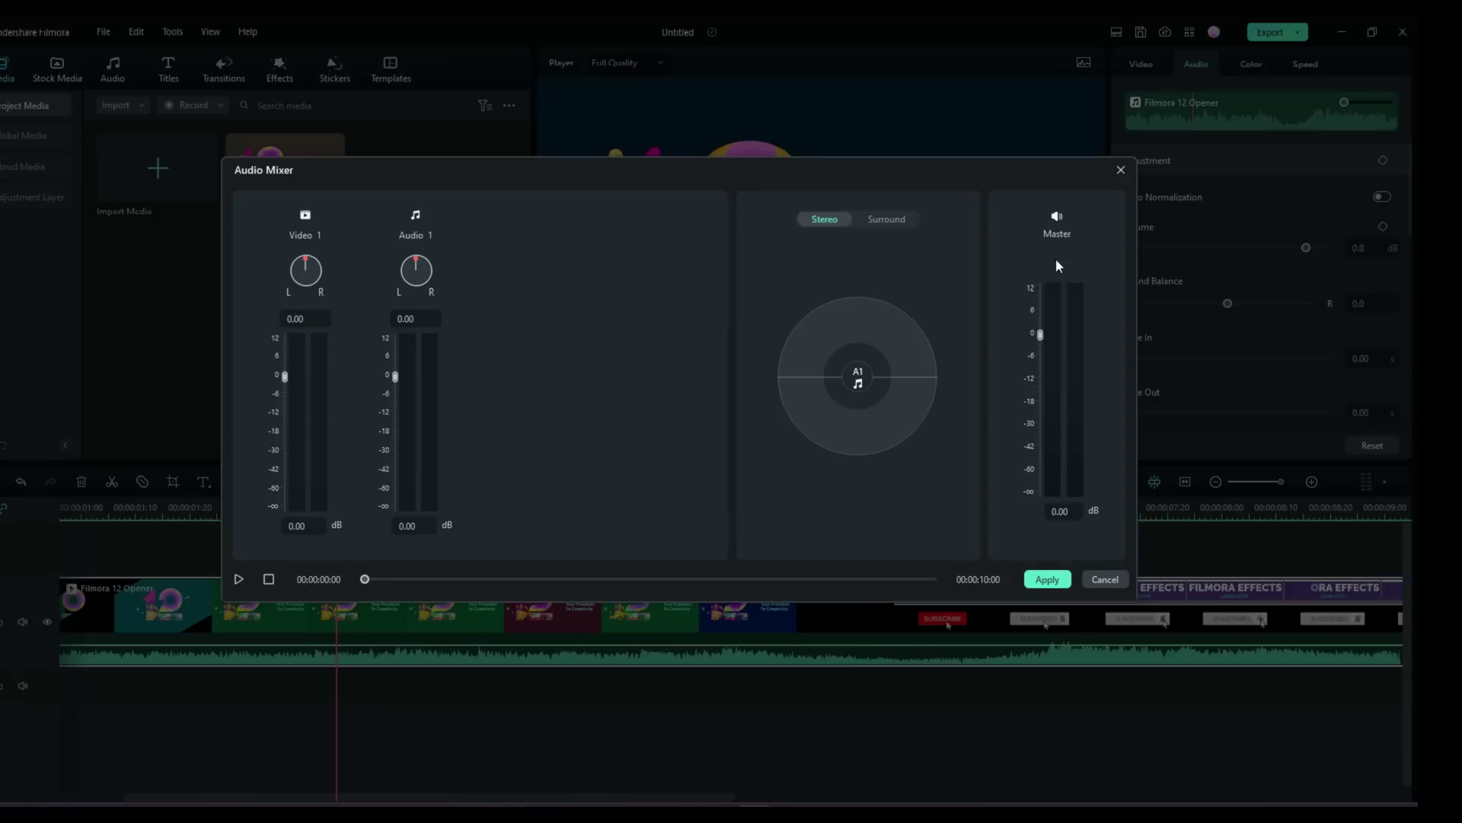
pyautogui.click(1105, 579)
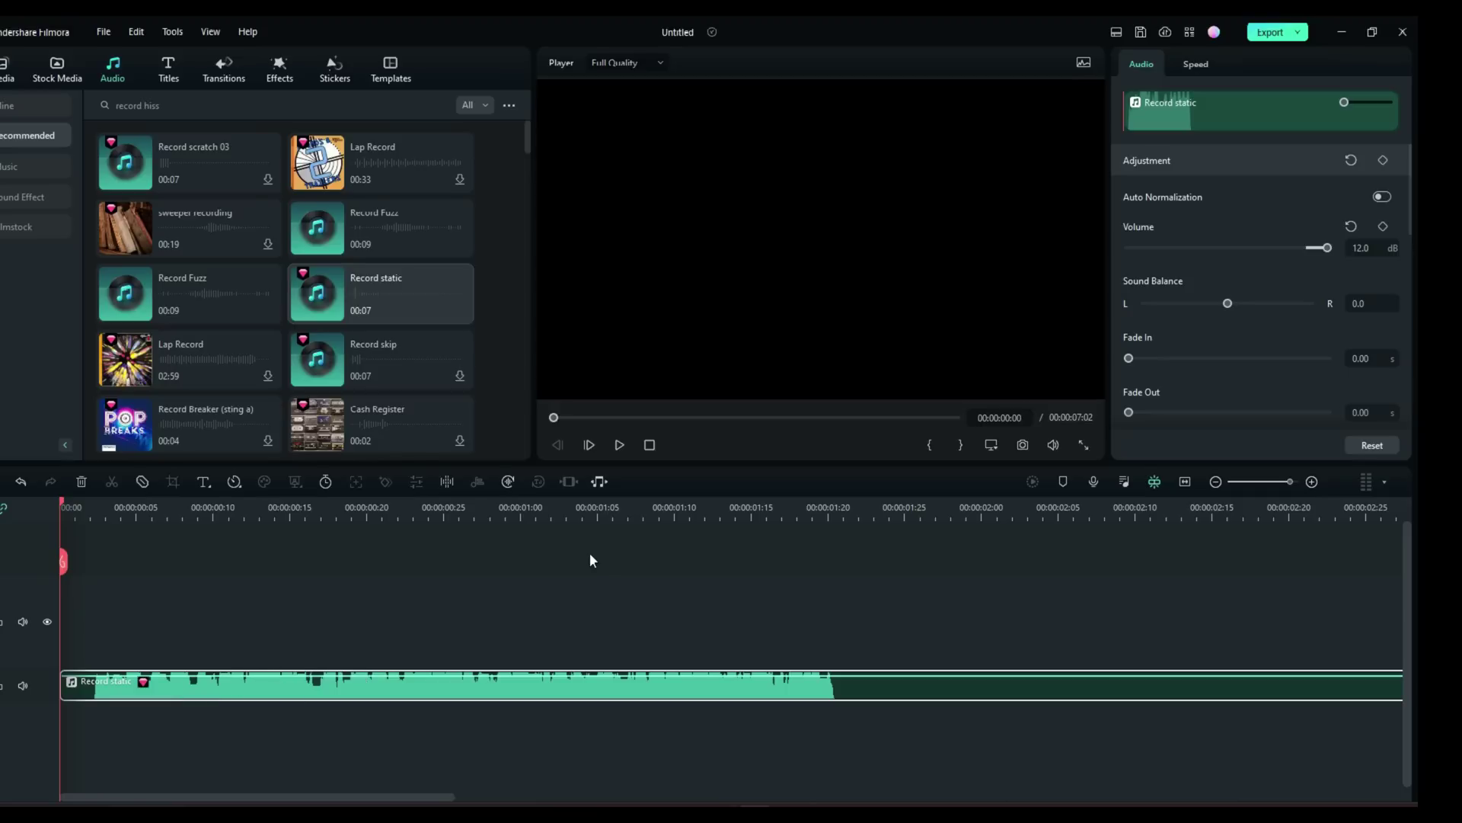
# Step: Play the Record static clip at 12.0 dB, then return the playhead to 00:00:00:00
pyautogui.click(619, 446)
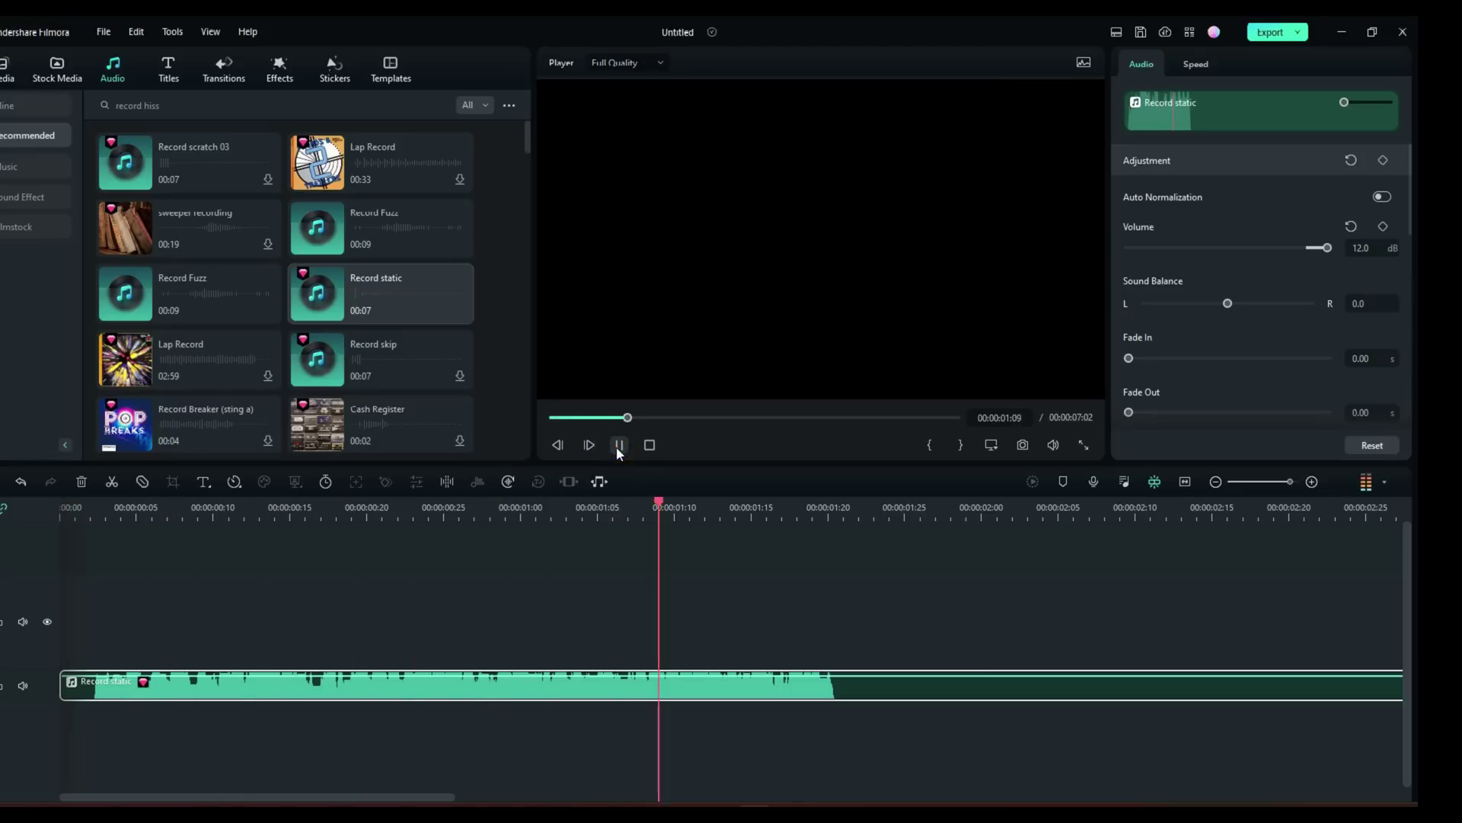
pyautogui.click(619, 446)
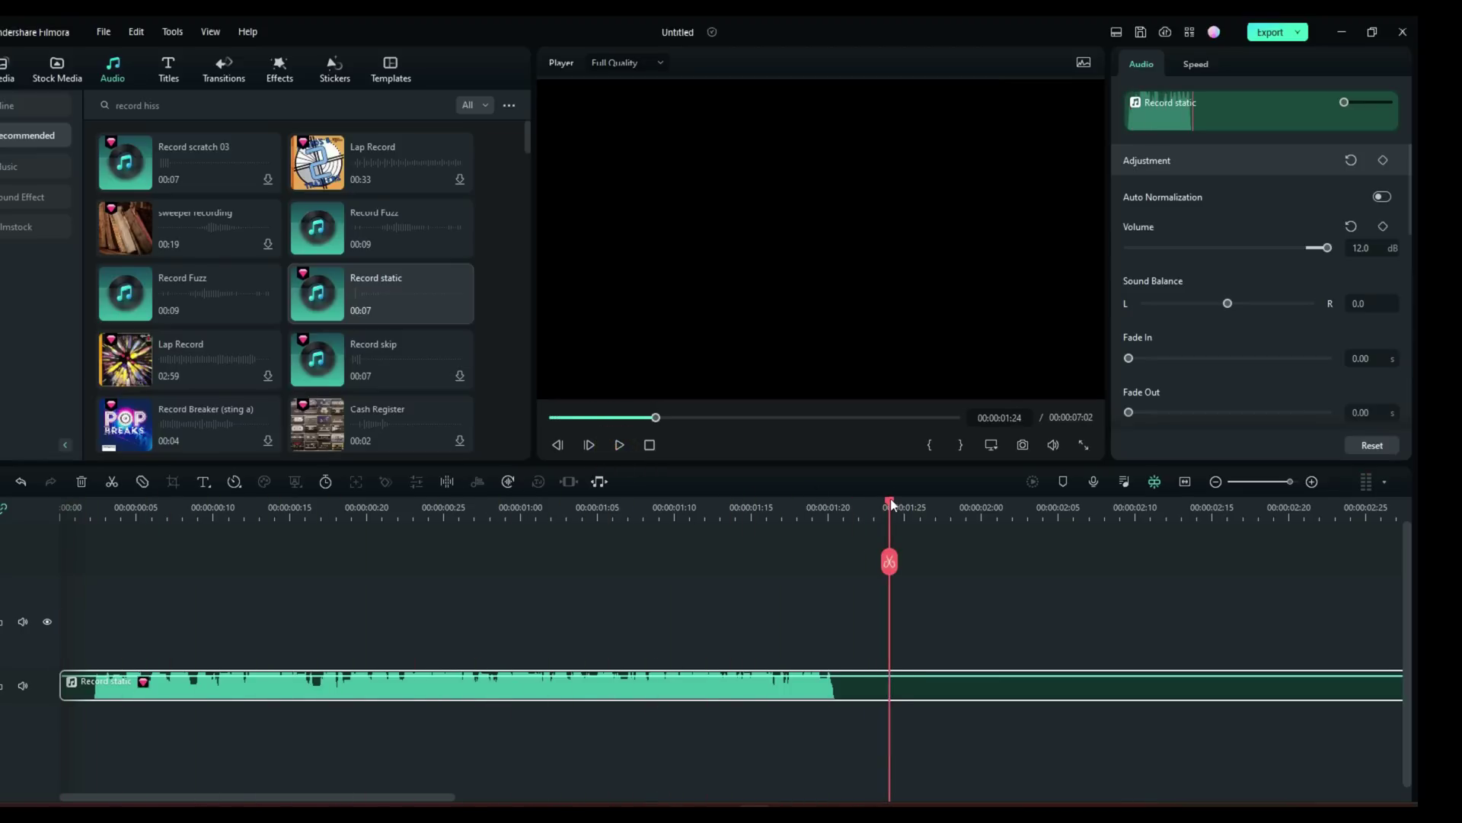
pyautogui.moveTo(890, 503); pyautogui.dragTo(38, 519)
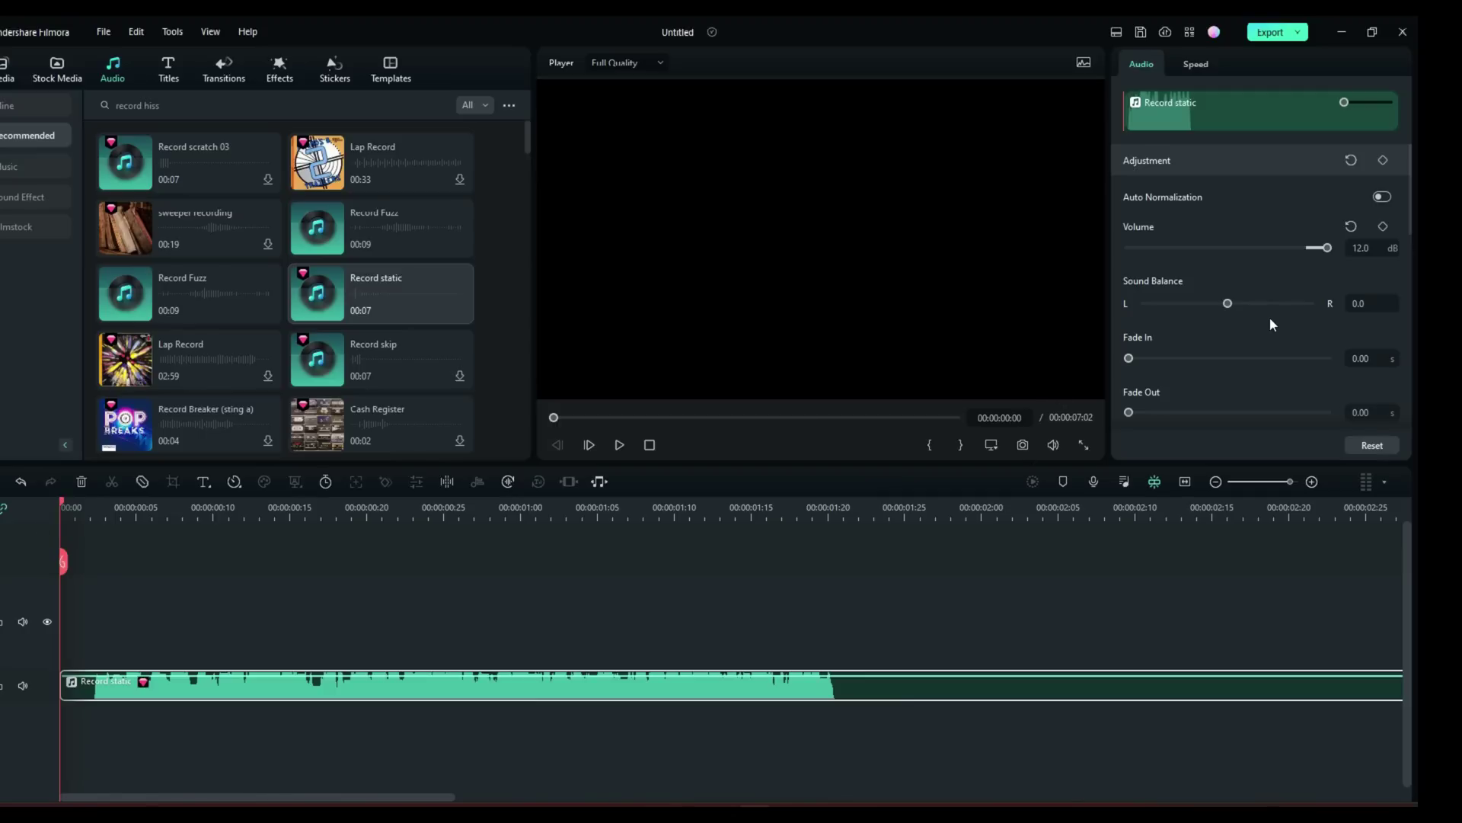
pyautogui.scroll(-5, 1270, 321)
# Step: With Hiss Removal on (Noise Volume 5, Denoise Level 3), play Record static twice, rewinding each time
pyautogui.scroll(-4, 1269, 316)
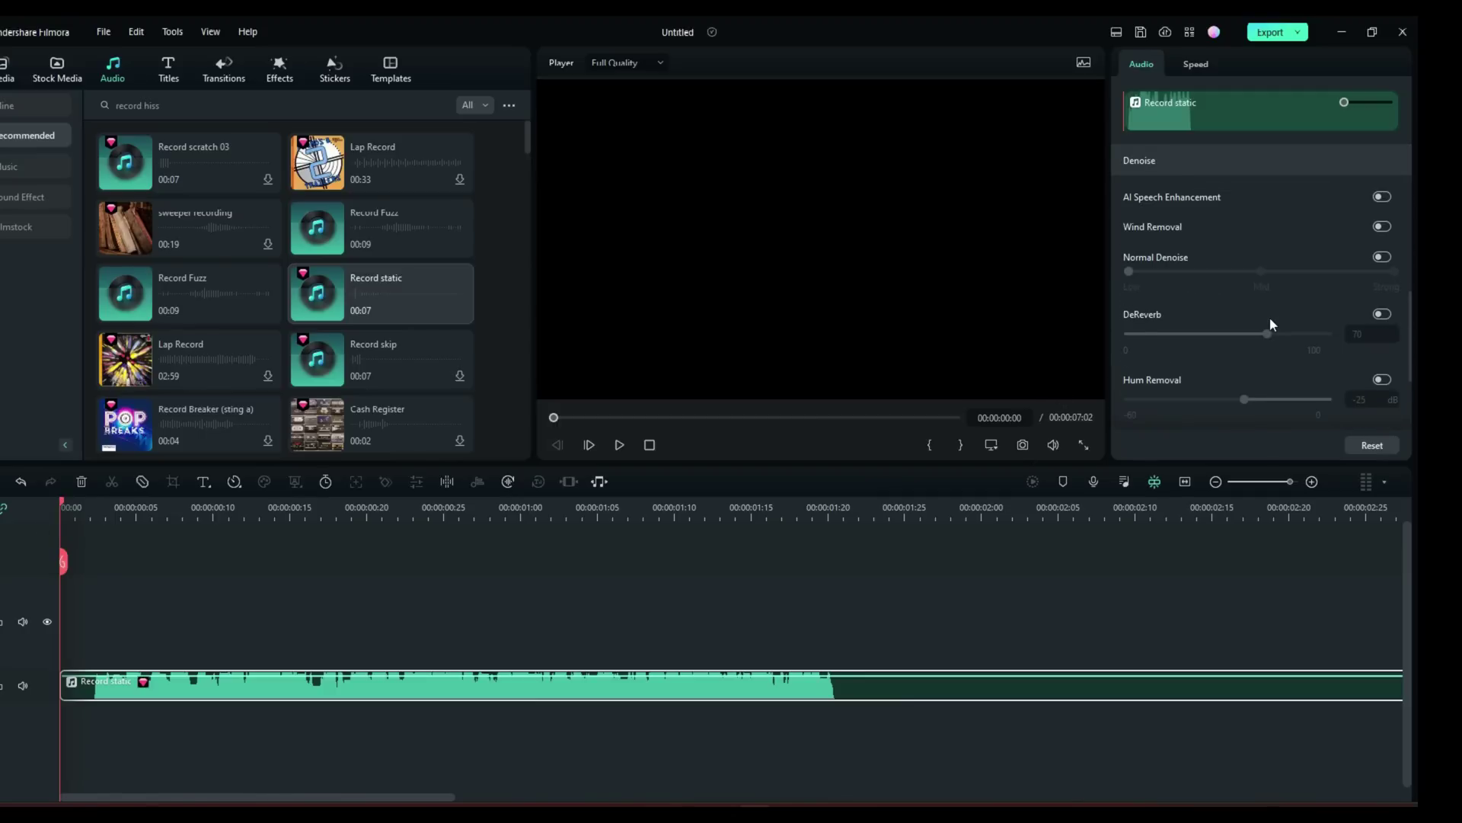
pyautogui.scroll(-3, 1270, 319)
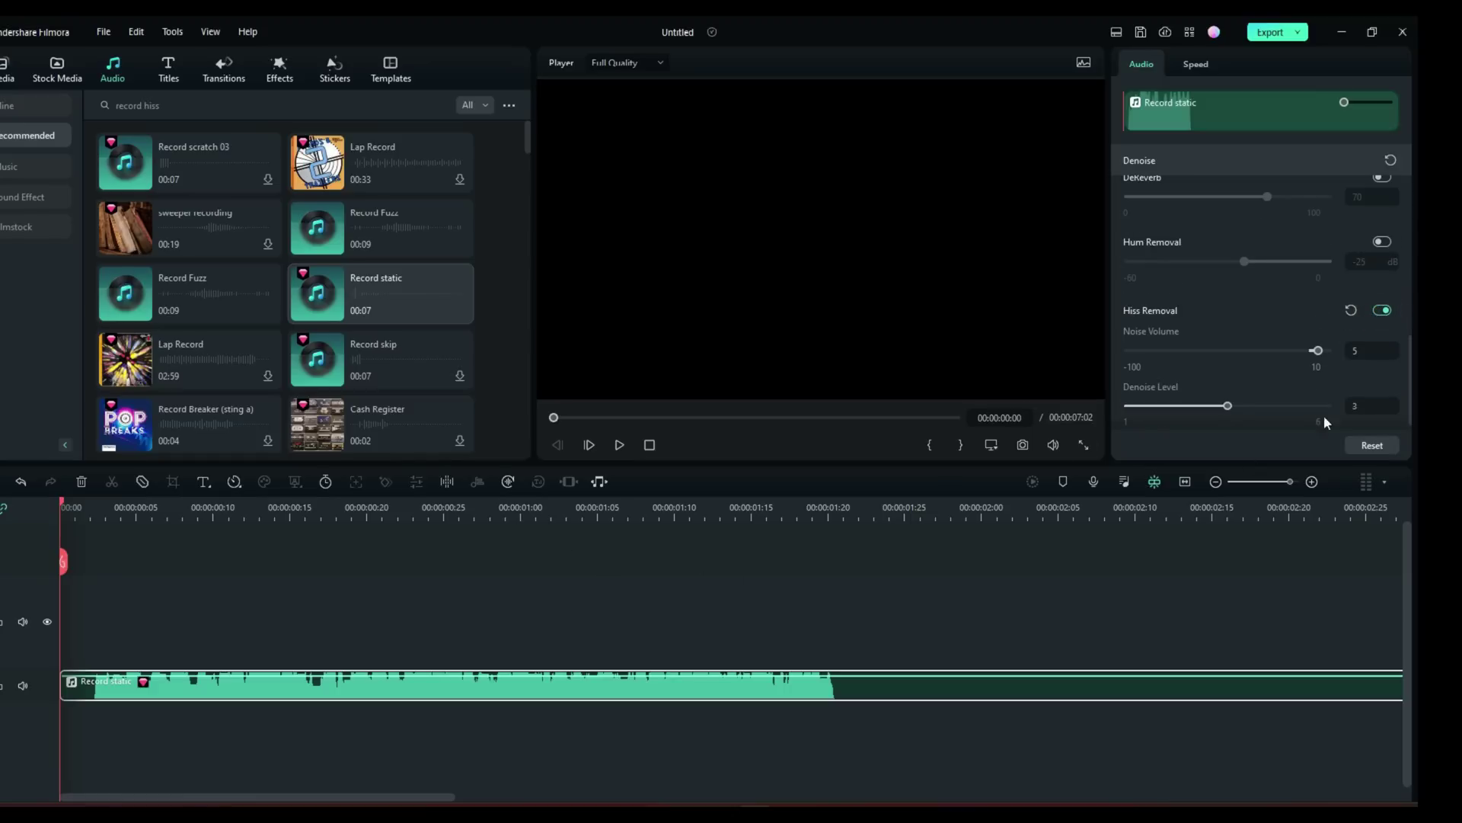
pyautogui.click(618, 445)
pyautogui.click(618, 446)
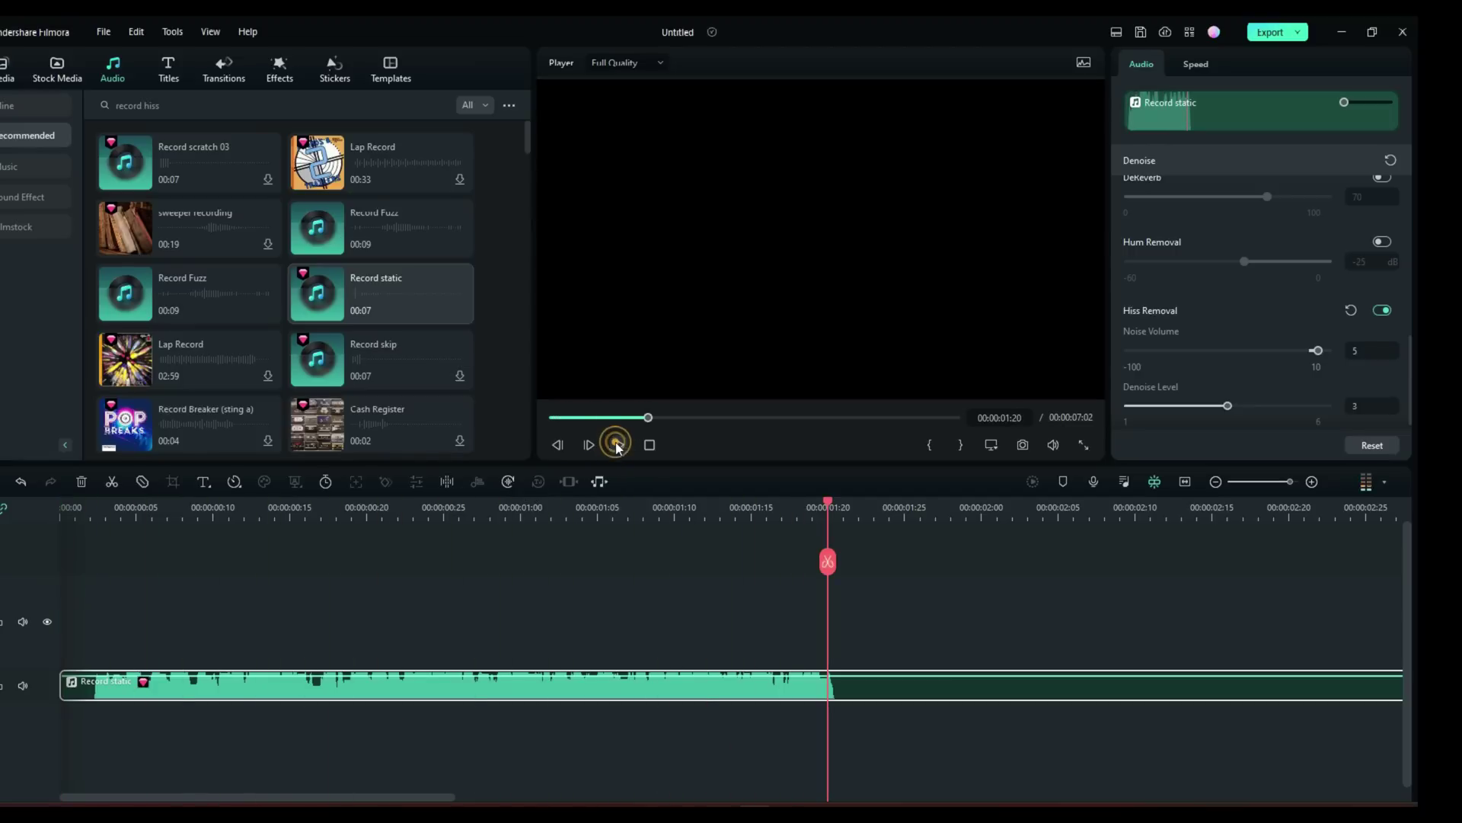
pyautogui.moveTo(829, 508); pyautogui.dragTo(45, 509)
pyautogui.click(621, 446)
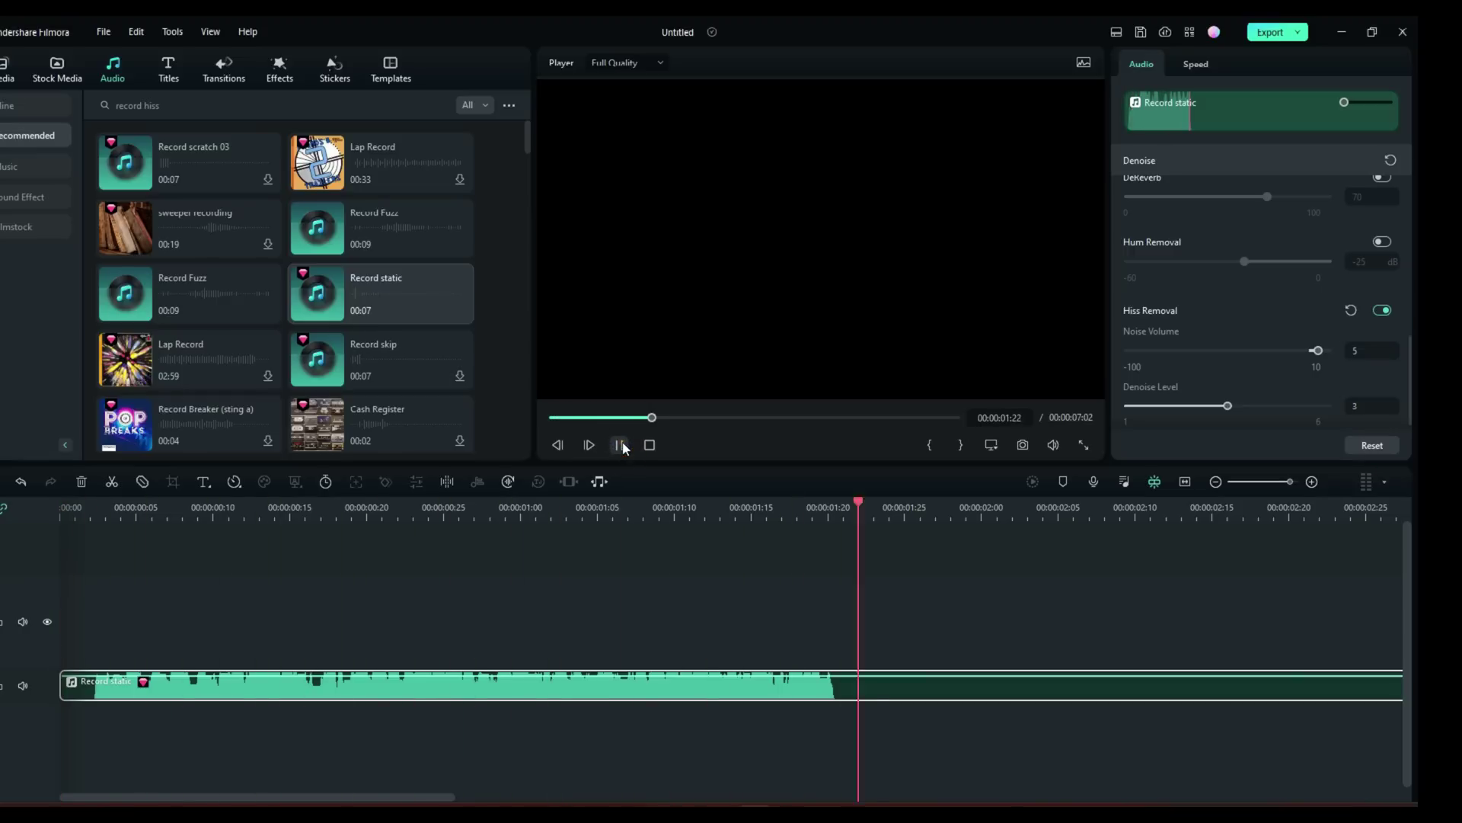
pyautogui.click(621, 445)
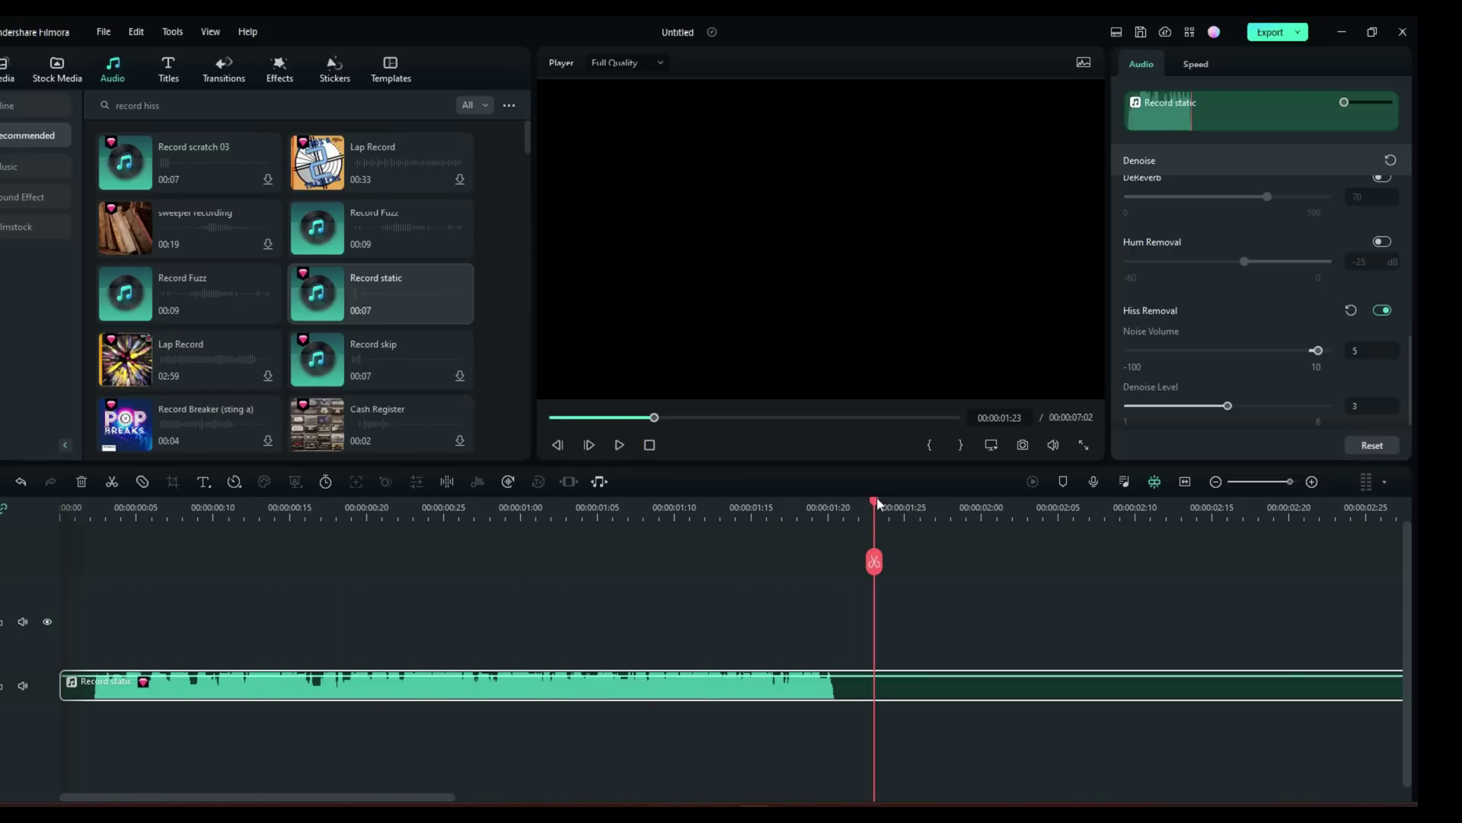
pyautogui.moveTo(874, 503); pyautogui.dragTo(61, 506)
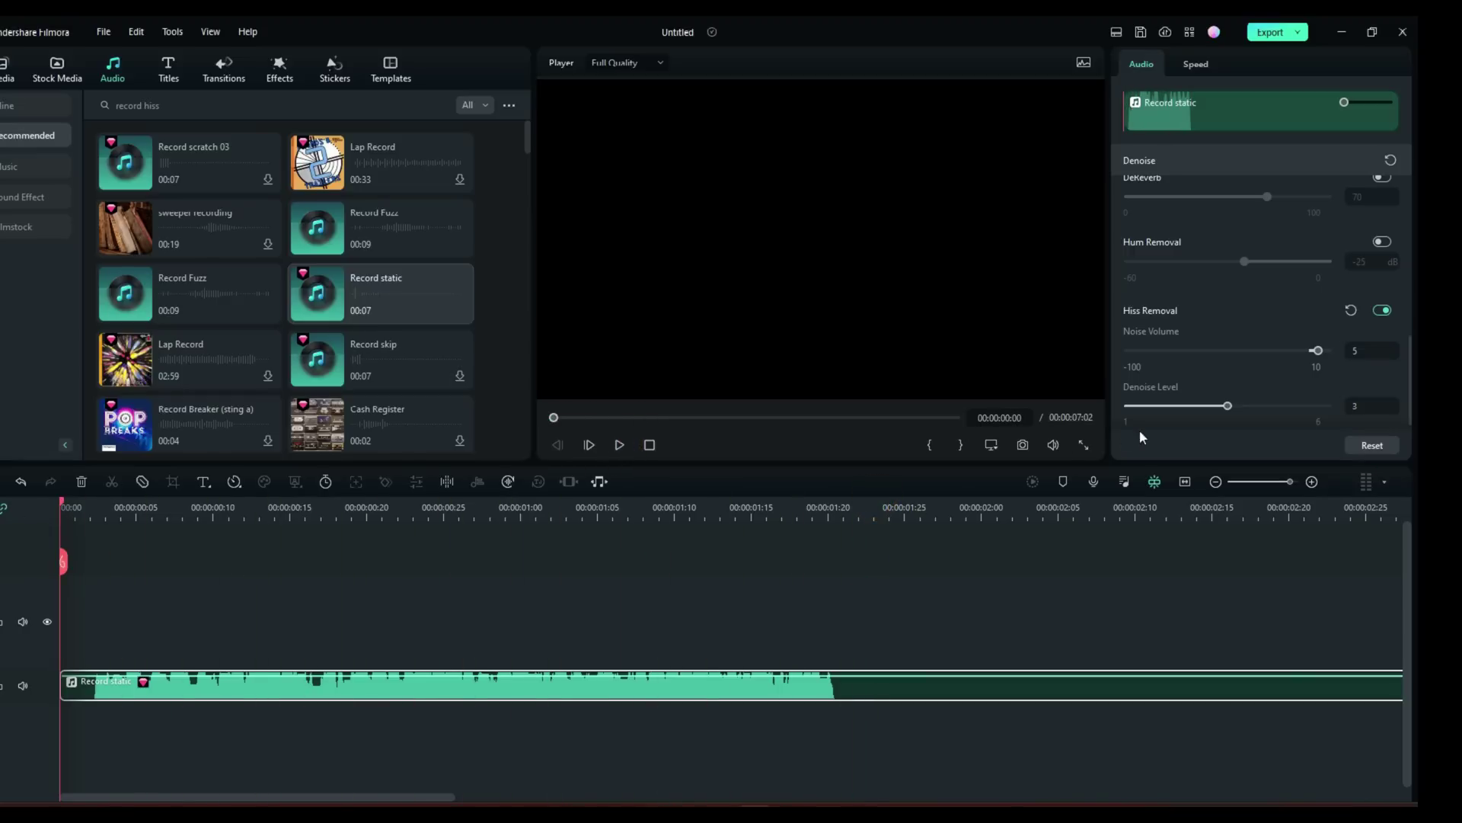